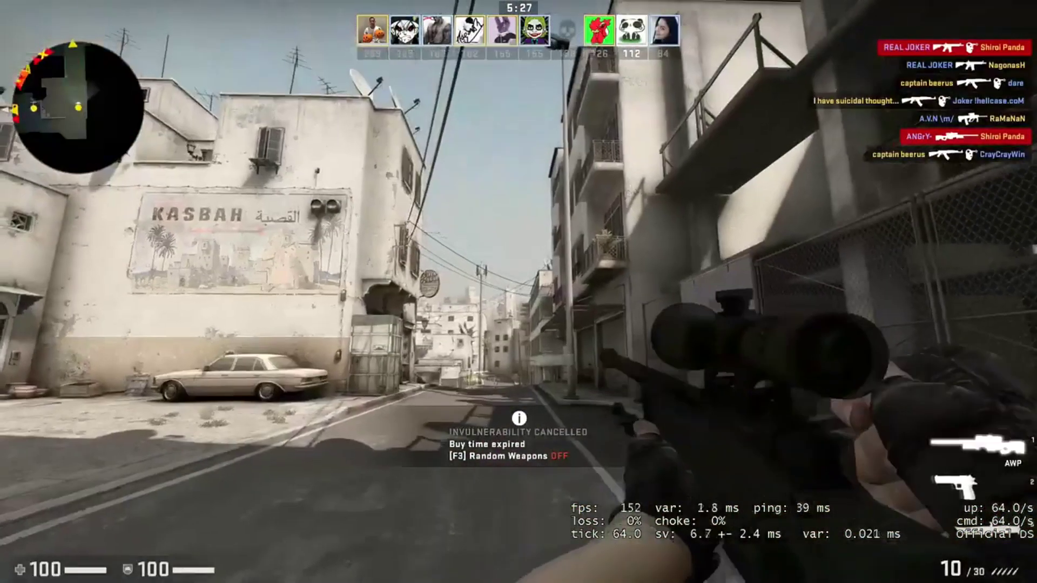
# - Switch from the AWP to the Desert Eagle mid-round with the pistol slot key
pyautogui.press('2')
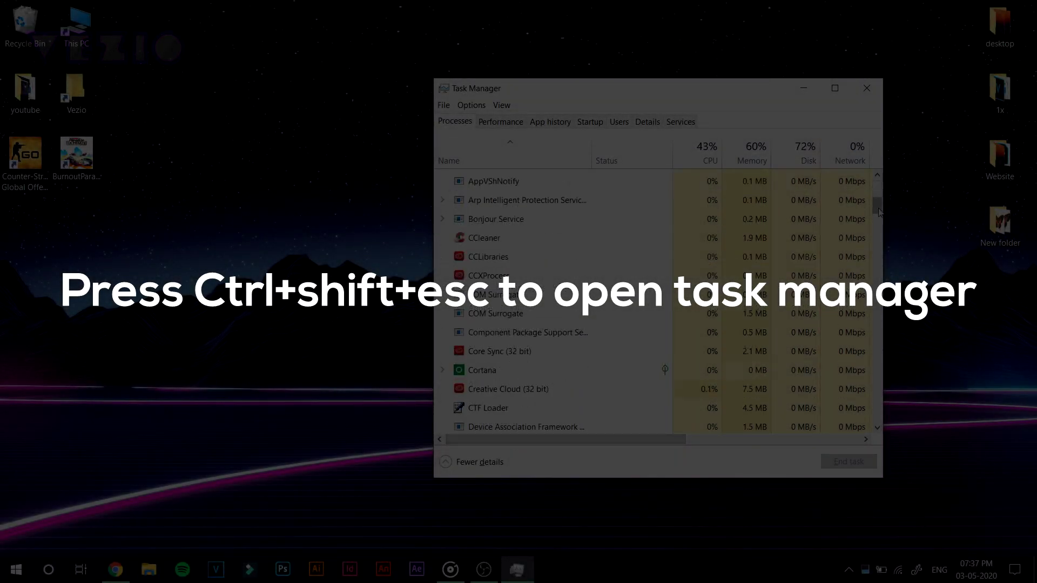
# - Show Task Manager's Startup apps list, then search the Start menu for 'notif'
pyautogui.moveTo(876, 195); pyautogui.dragTo(886, 263)
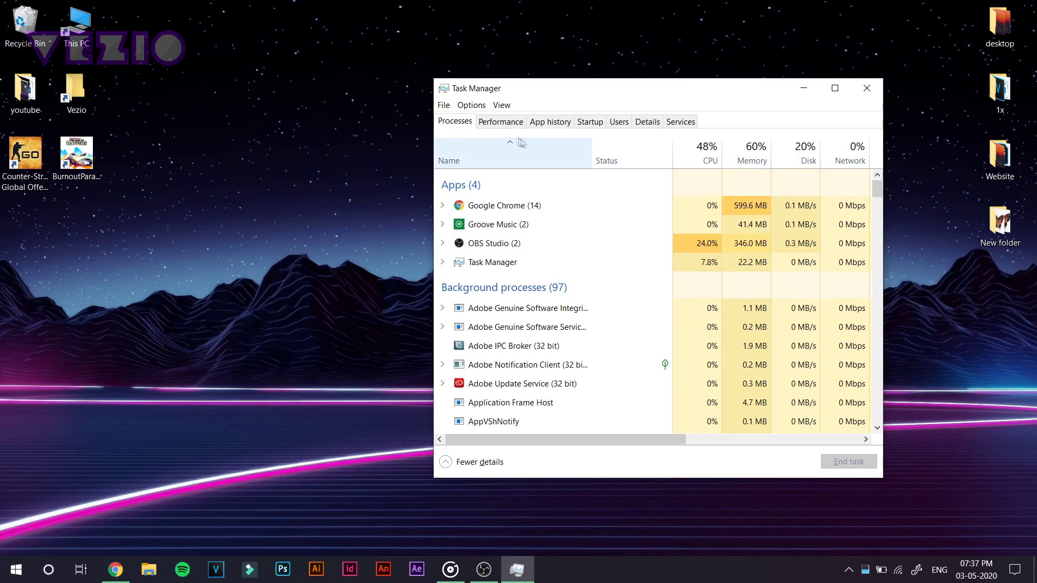
pyautogui.click(588, 127)
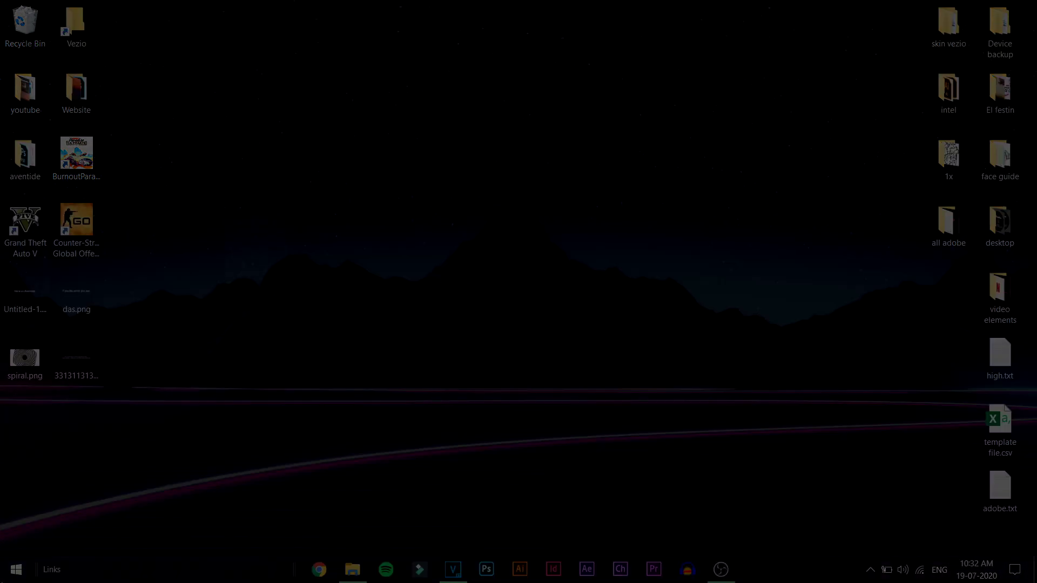
pyautogui.click(6, 578)
pyautogui.write('notif')
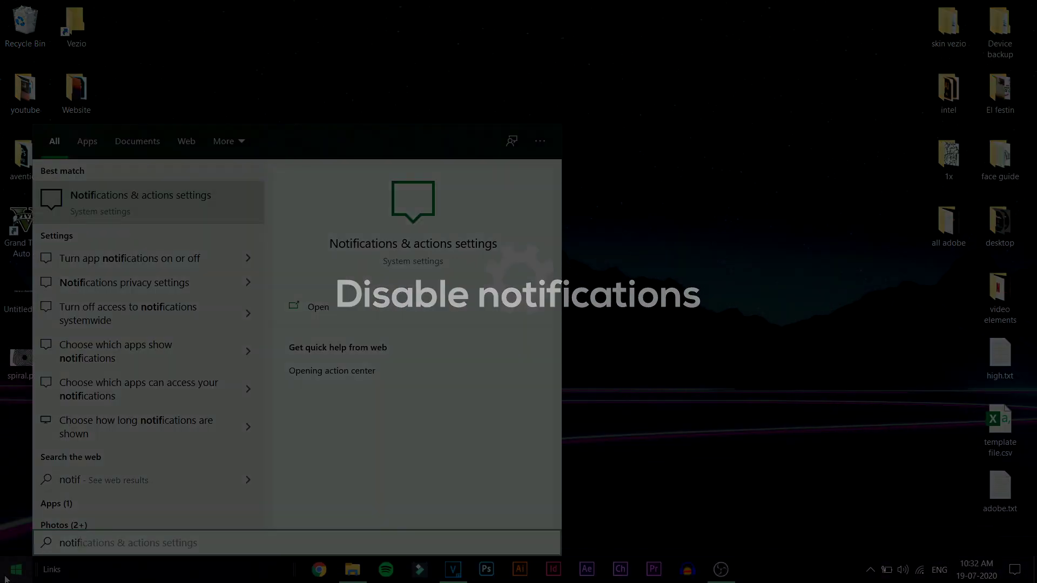
# - In Notifications & actions, switch 'Get notifications from apps and other senders' to Off
pyautogui.press('Return')
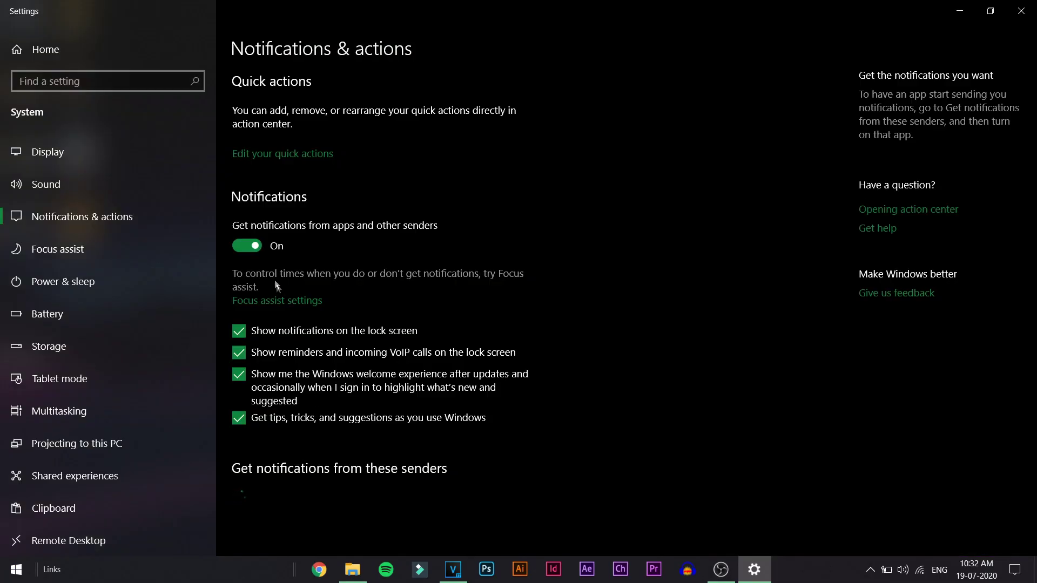
pyautogui.click(247, 245)
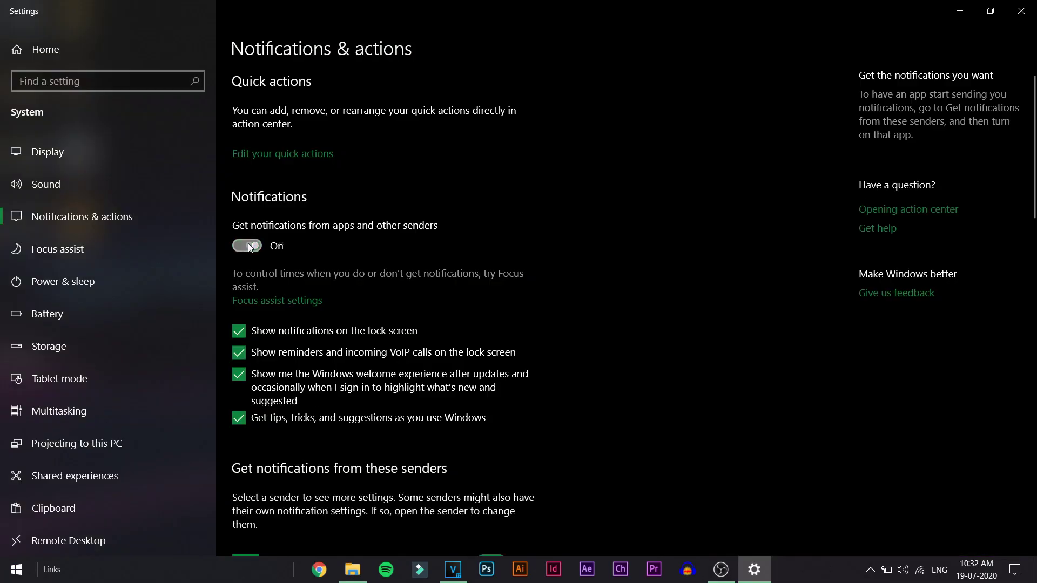
pyautogui.scroll(-10, 354, 421)
pyautogui.scroll(10, 354, 421)
pyautogui.scroll(-10, 354, 421)
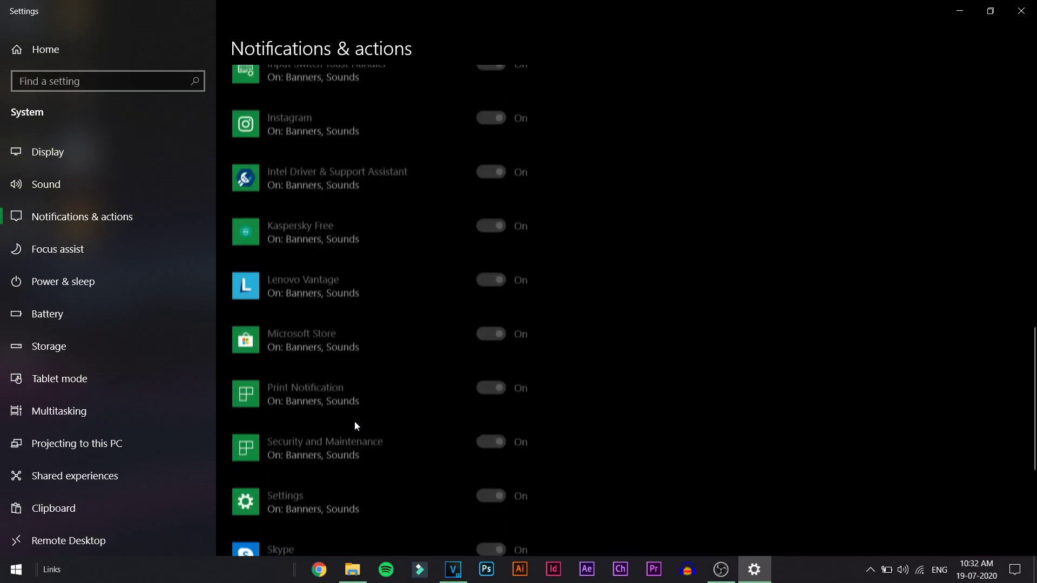
pyautogui.scroll(10, 354, 421)
pyautogui.click(247, 246)
pyautogui.scroll(-15, 348, 276)
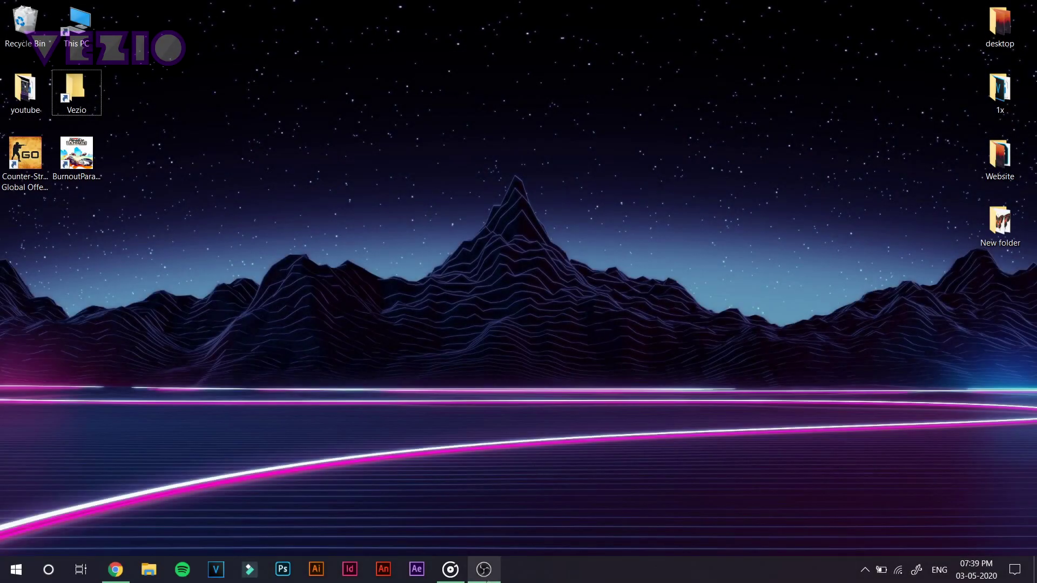
# - Open the Temp folder by entering %temp% in the Run dialog
pyautogui.press('super+r')
pyautogui.press('super')
pyautogui.write('run')
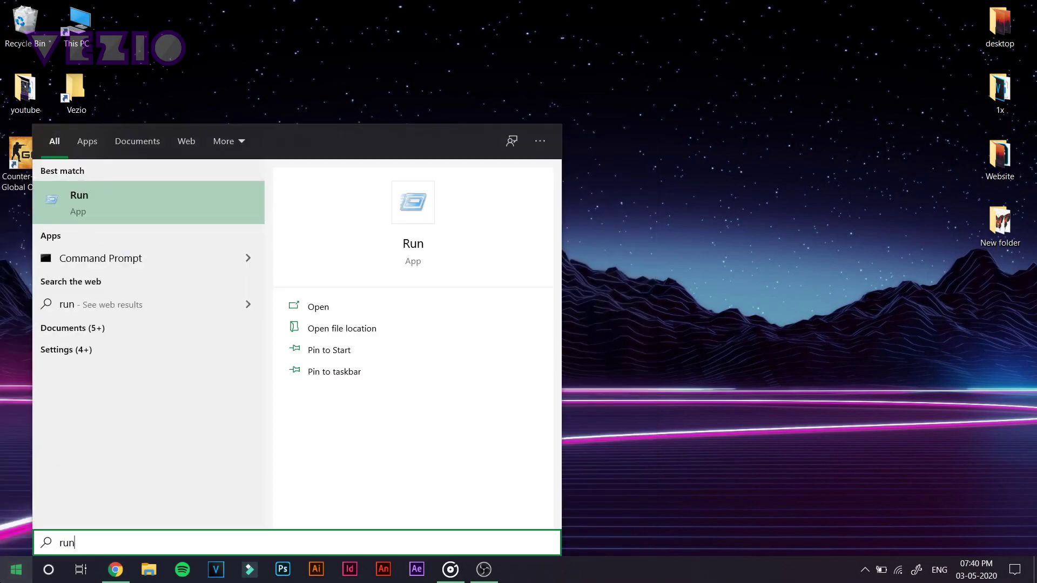
pyautogui.press('Return')
pyautogui.press('BackSpace')
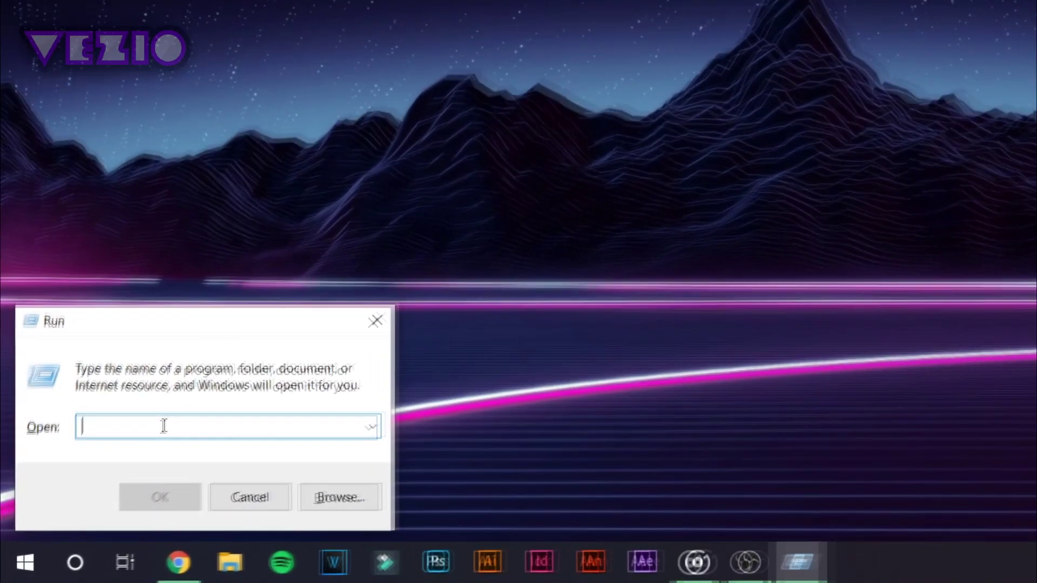
pyautogui.write('%temp')
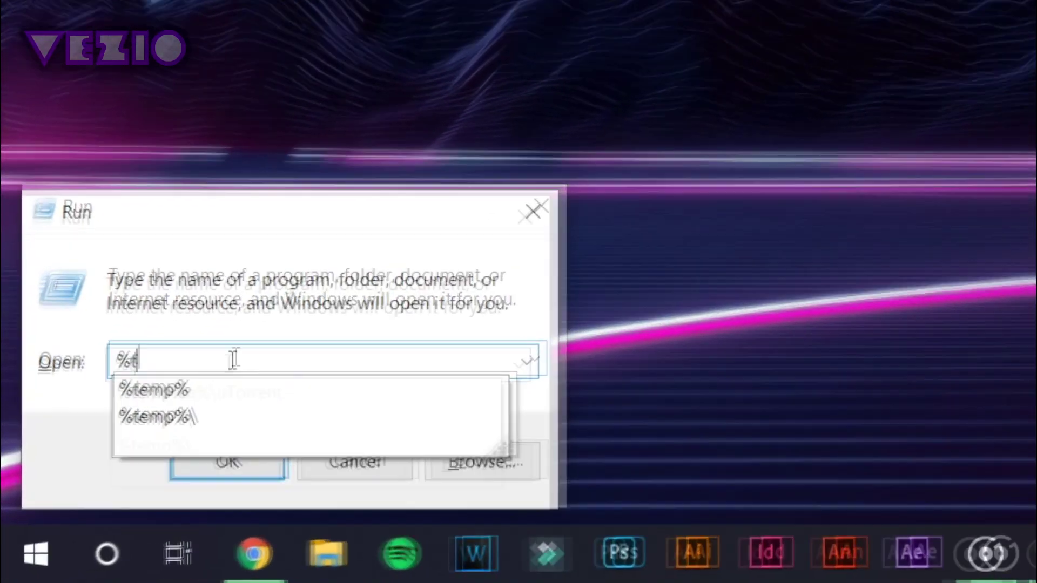
pyautogui.write('%')
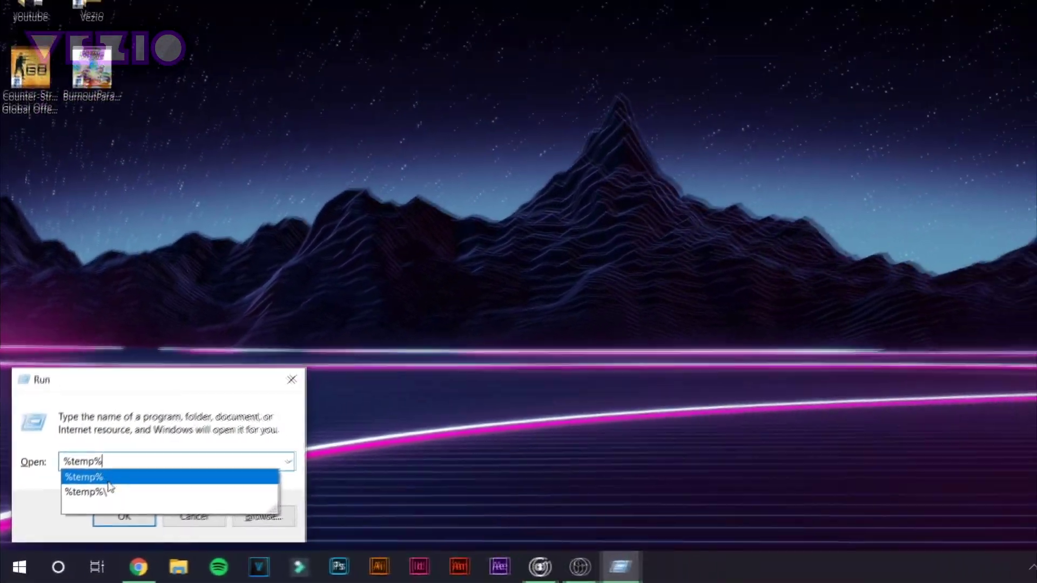
pyautogui.click(124, 517)
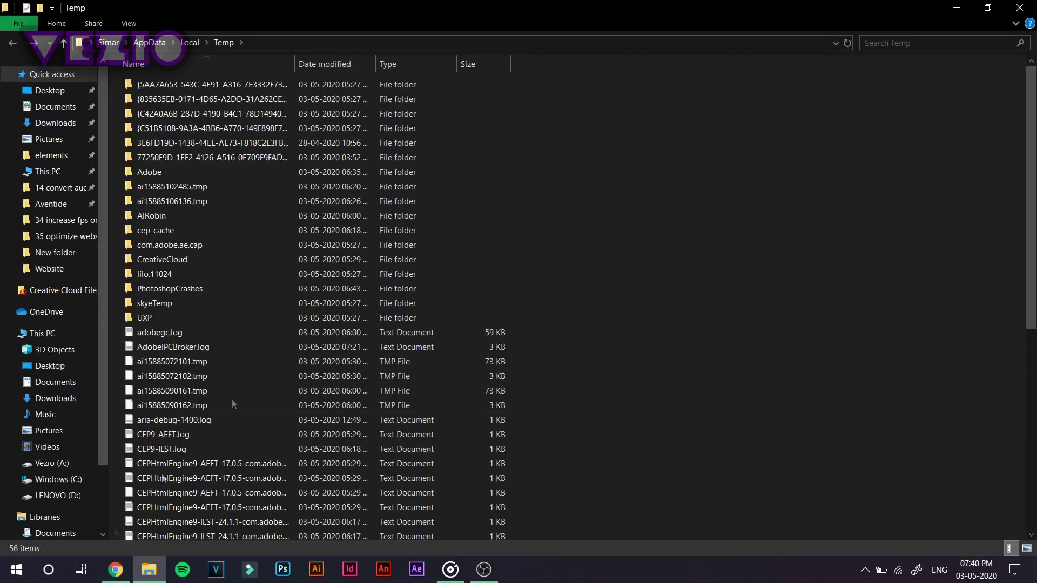
# - Delete all 56 Temp items, skipping every file still in use
pyautogui.scroll(-3, 490, 242)
pyautogui.scroll(-4, 490, 242)
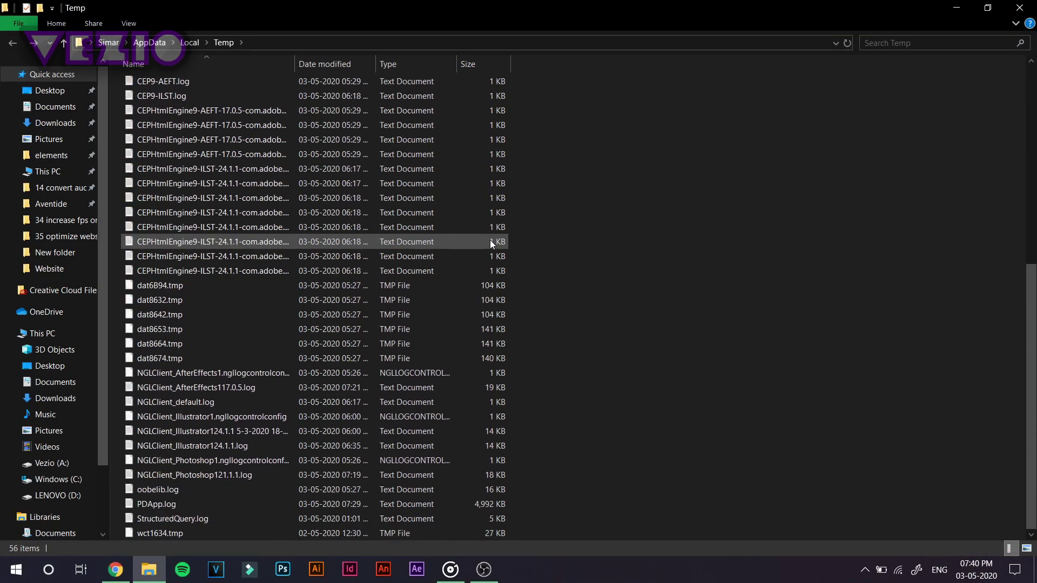
pyautogui.scroll(8, 490, 242)
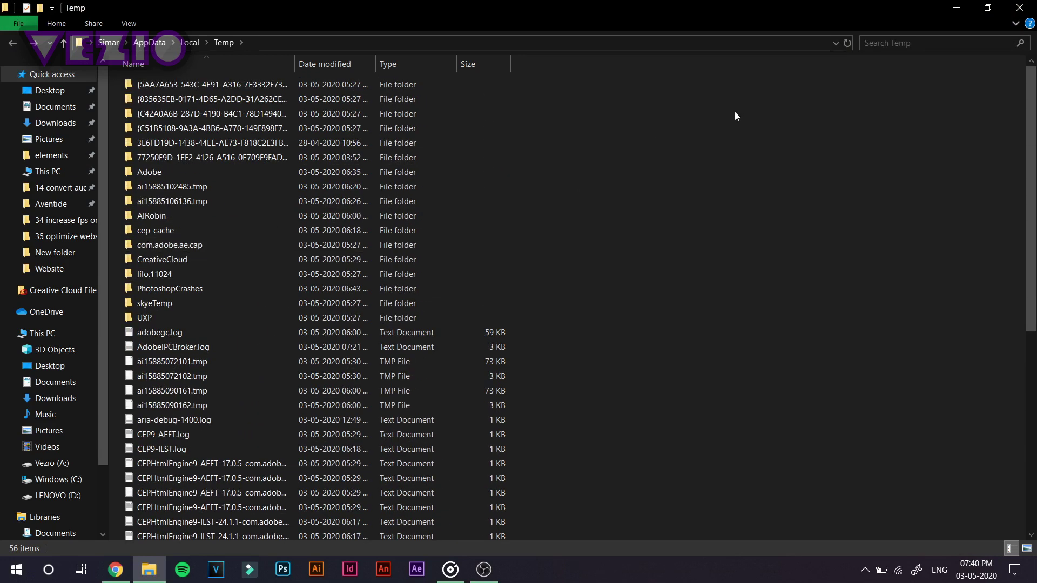
pyautogui.hotkey('ctrl', 'a')
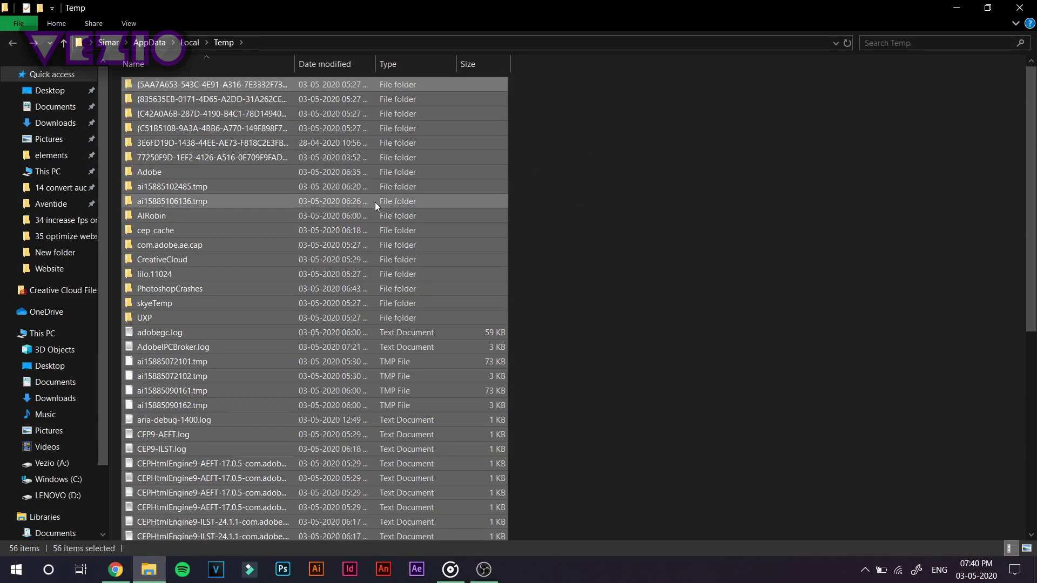
pyautogui.scroll(-1, 375, 202)
pyautogui.scroll(1, 611, 242)
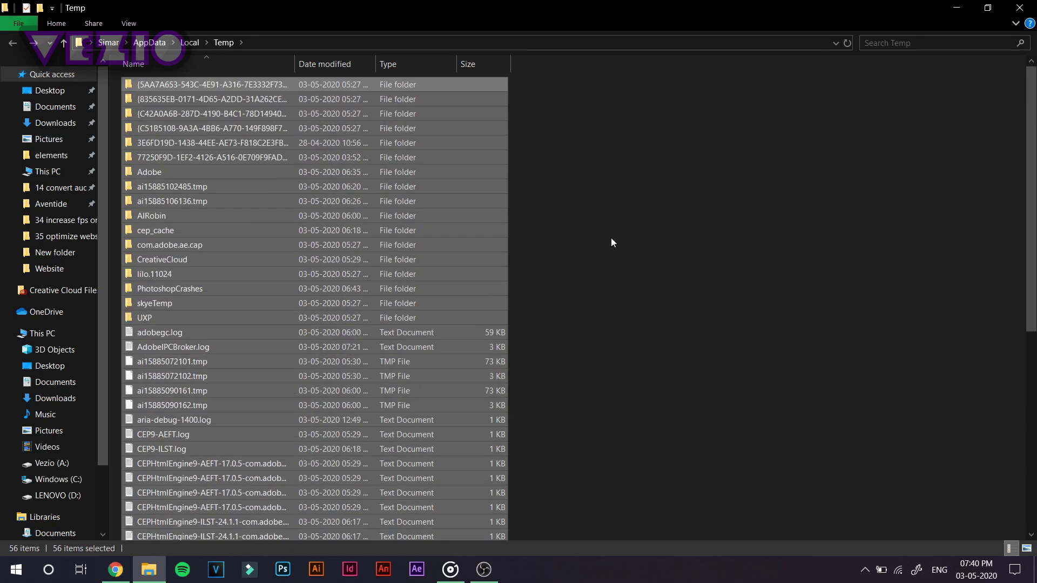
pyautogui.click(611, 242)
pyautogui.hotkey('ctrl', 'a')
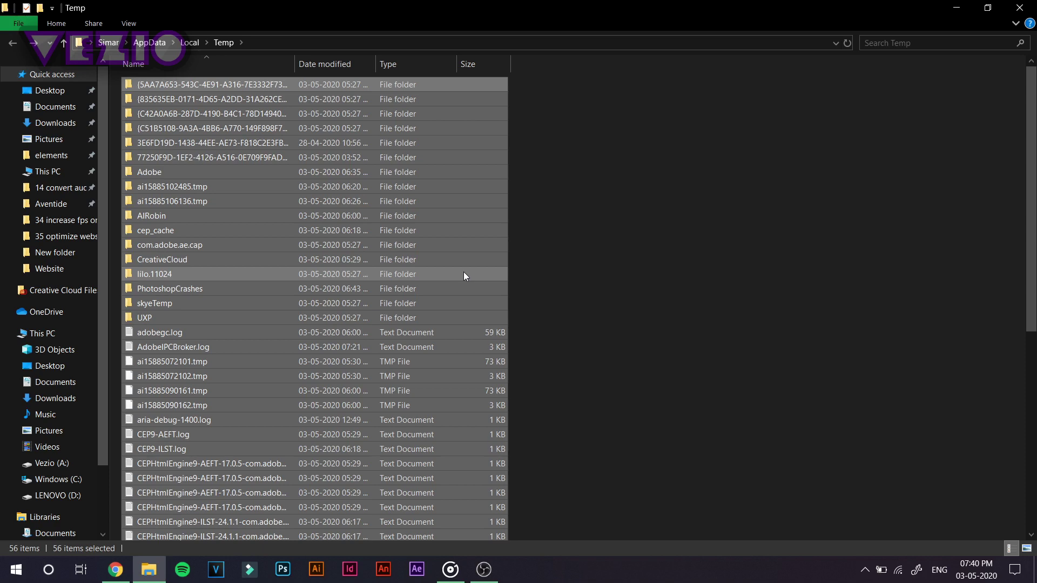
pyautogui.press('Delete')
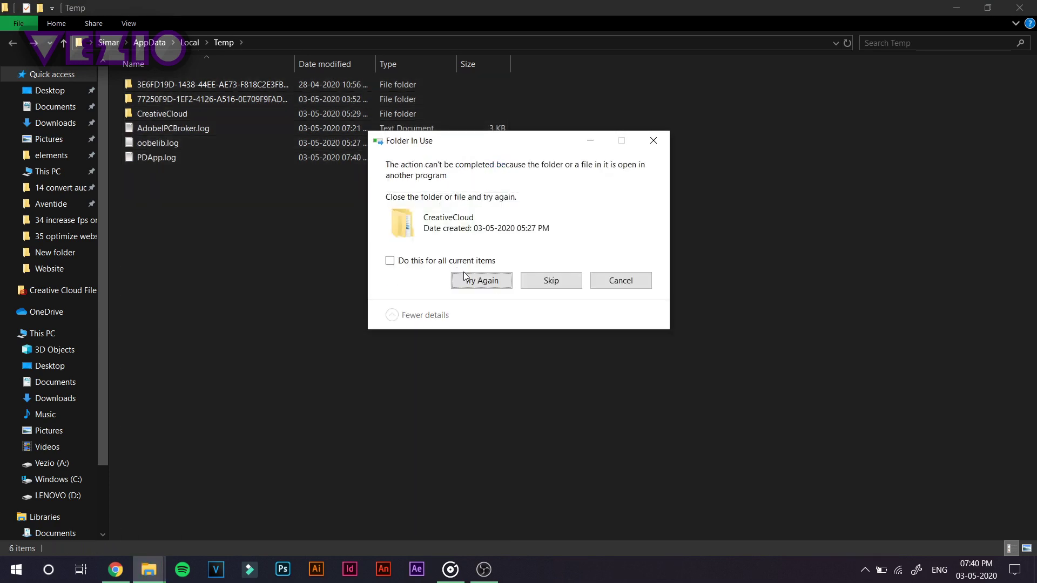
pyautogui.click(405, 264)
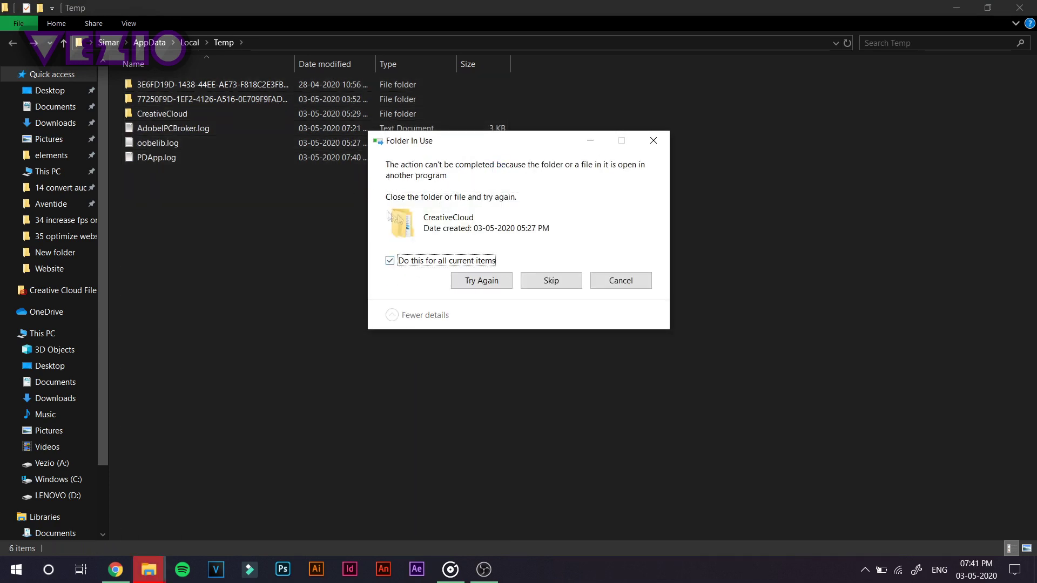
pyautogui.click(544, 286)
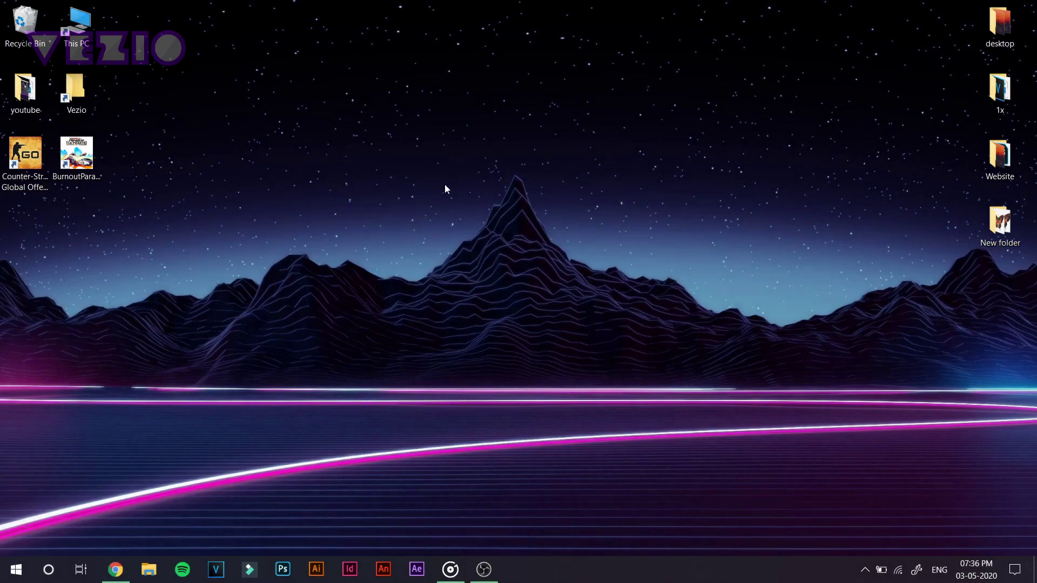
# - Search 'background' and open the Background apps privacy settings
pyautogui.press('super')
pyautogui.write('background')
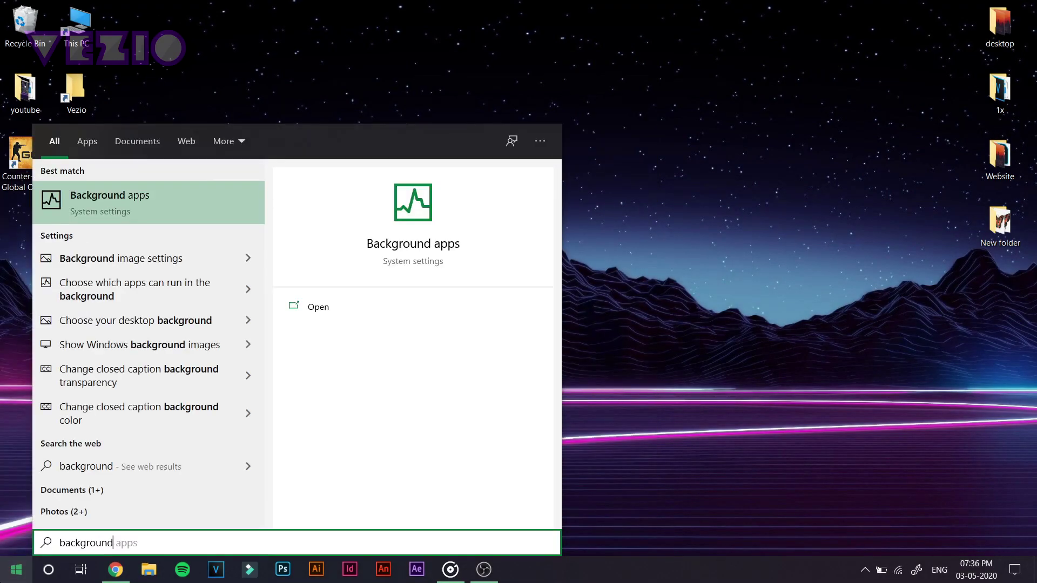
pyautogui.click(157, 212)
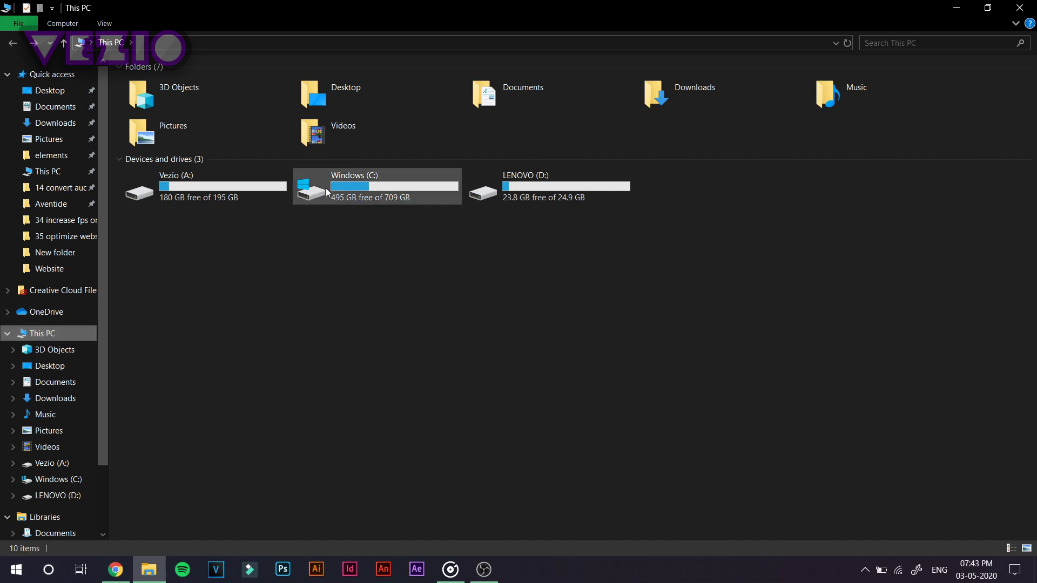
# - Select the Windows (C:) drive in This PC and bring up its context menu
pyautogui.moveTo(153, 312); pyautogui.dragTo(780, 171)
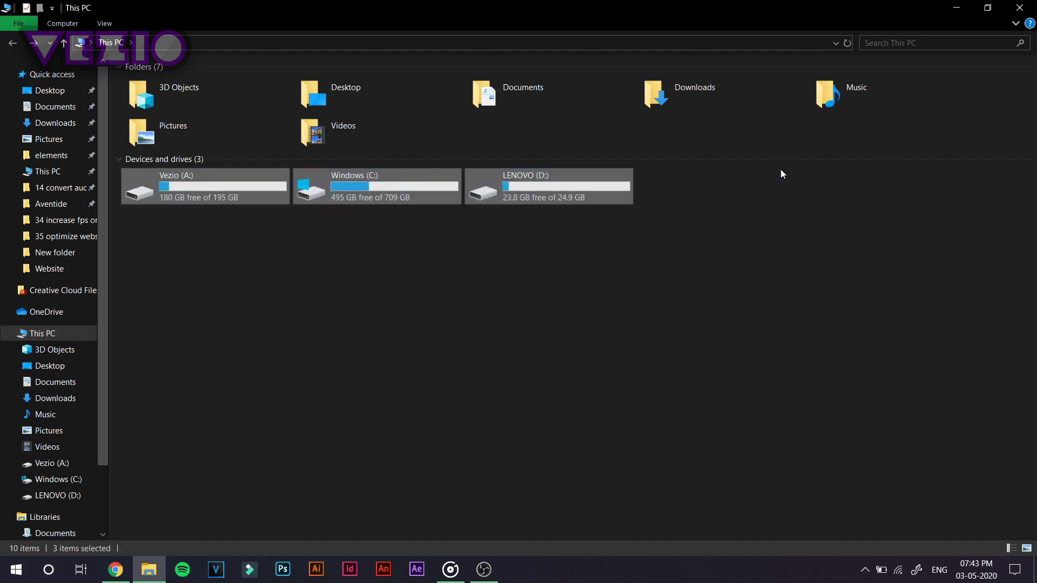
pyautogui.click(426, 269)
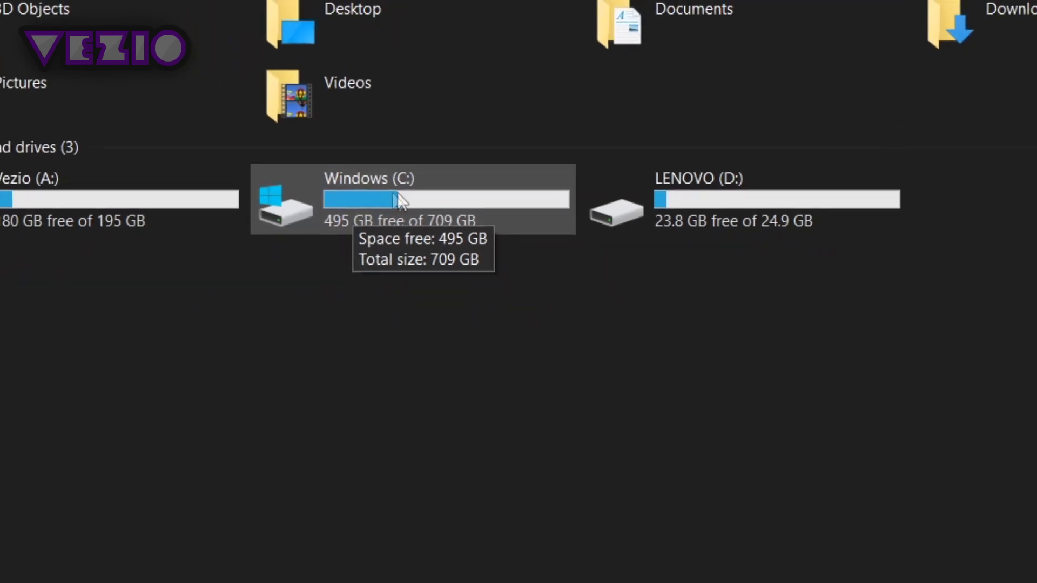
pyautogui.doubleClick(397, 200)
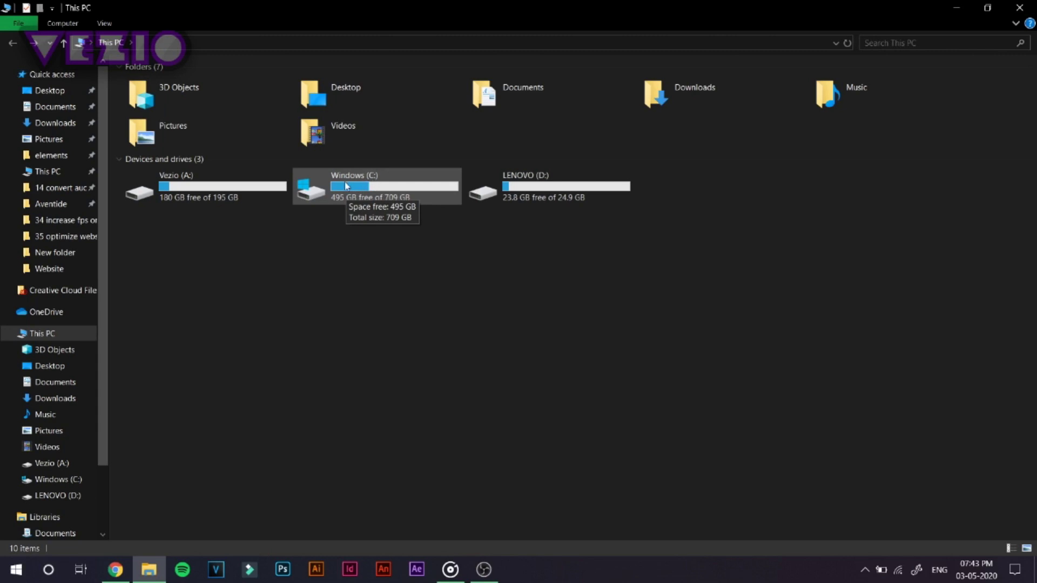
pyautogui.click(318, 196)
pyautogui.rightClick(368, 183)
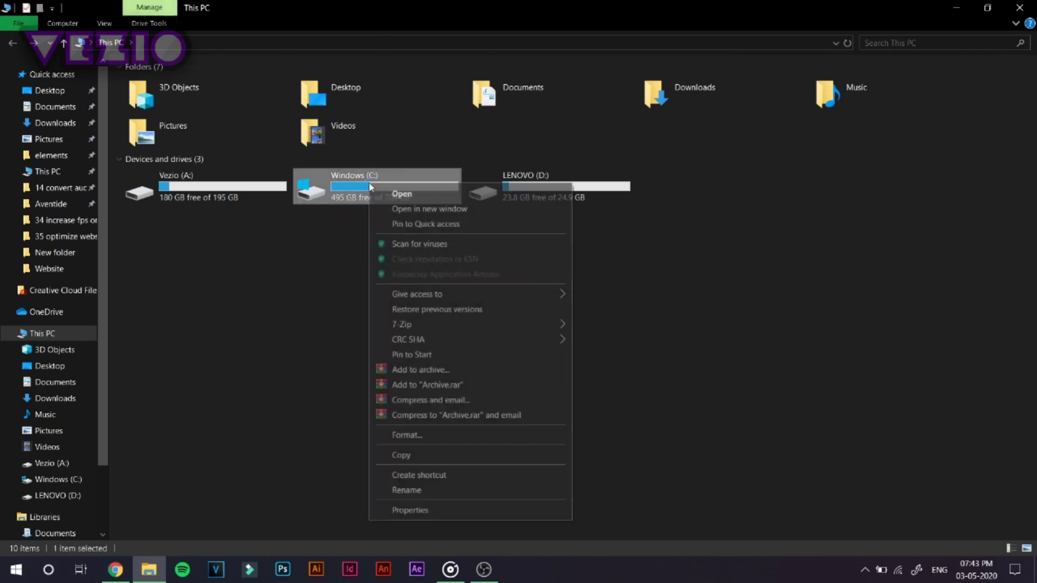
# - Open Windows (C:) Properties and run a Disk Cleanup scan of drive C:
pyautogui.click(458, 504)
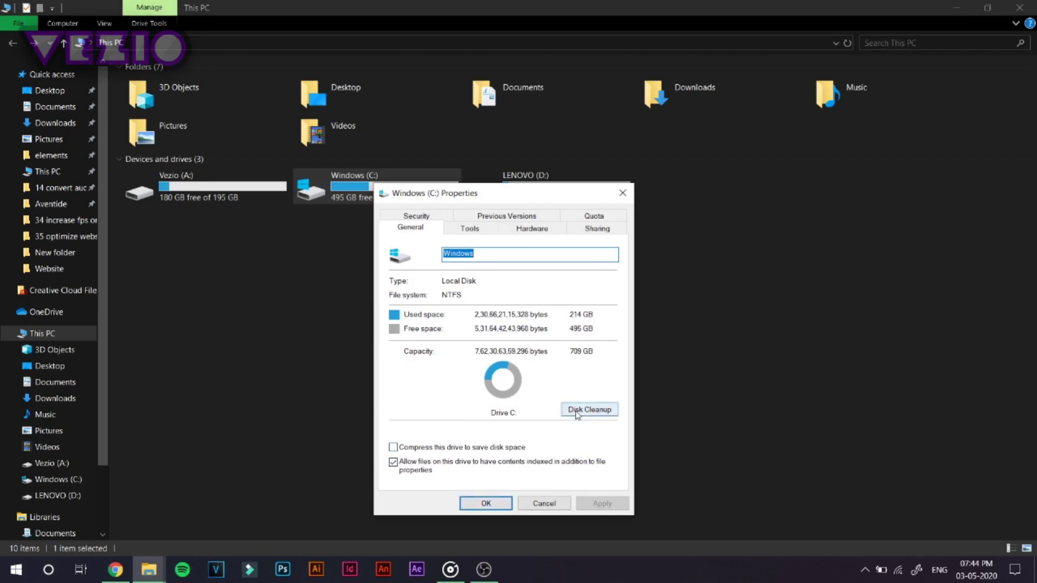
pyautogui.click(603, 413)
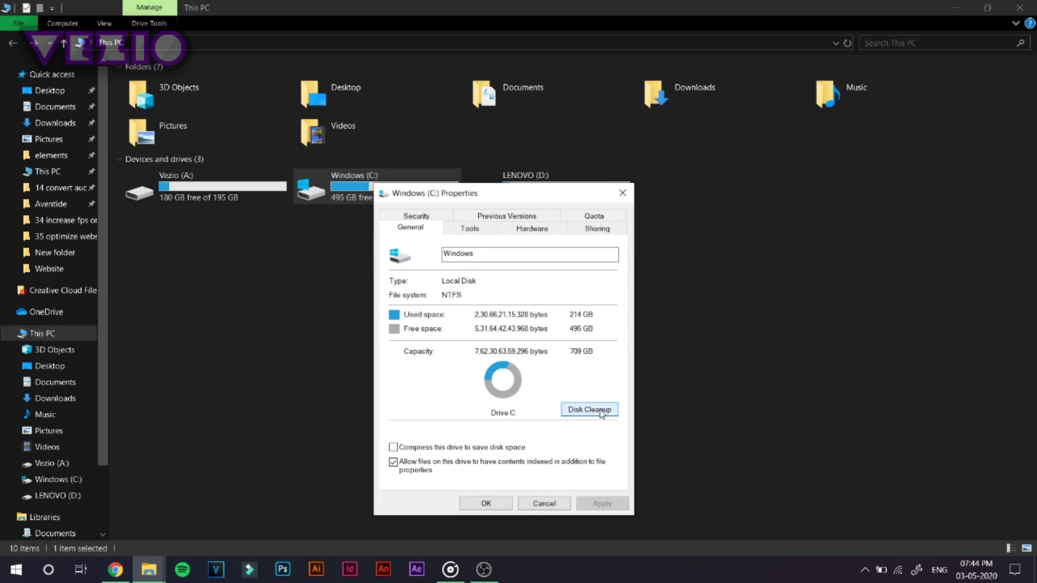
pyautogui.click(601, 413)
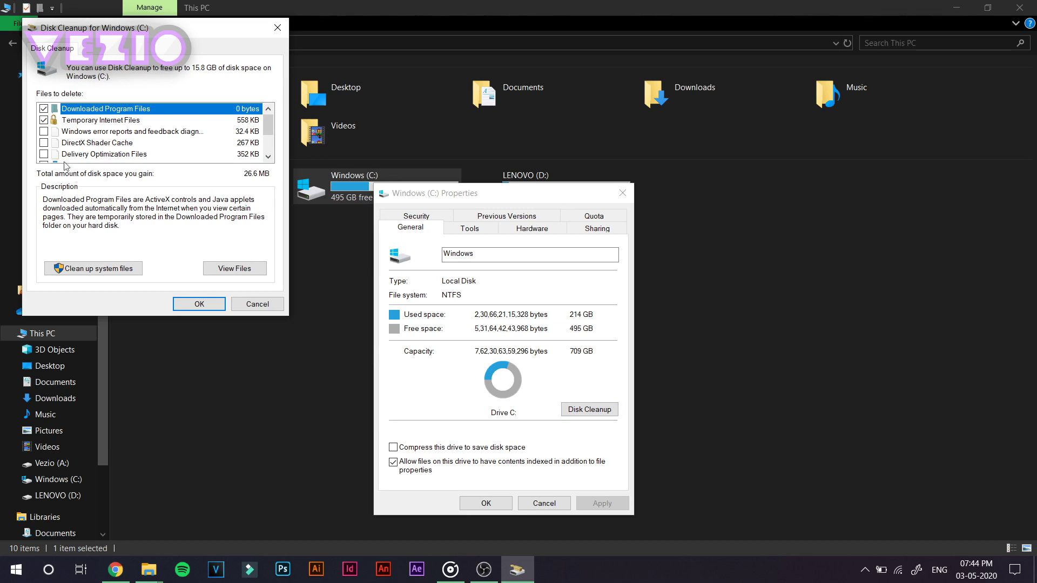
# - Permanently delete Windows error reports, DirectX Shader Cache and Temporary files from C:
pyautogui.click(43, 131)
pyautogui.click(44, 142)
pyautogui.scroll(-2, 44, 157)
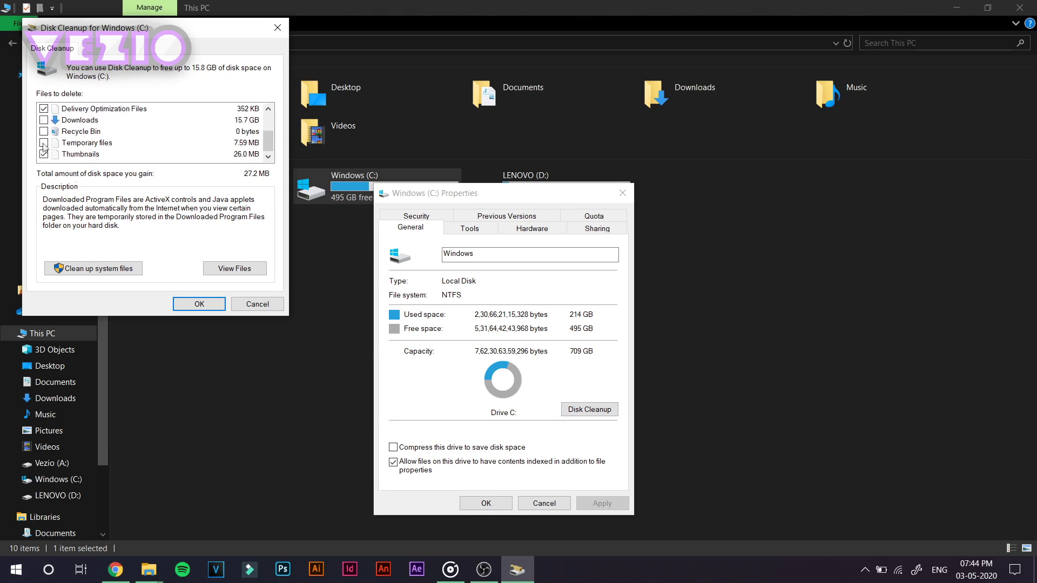
pyautogui.click(44, 143)
pyautogui.click(210, 310)
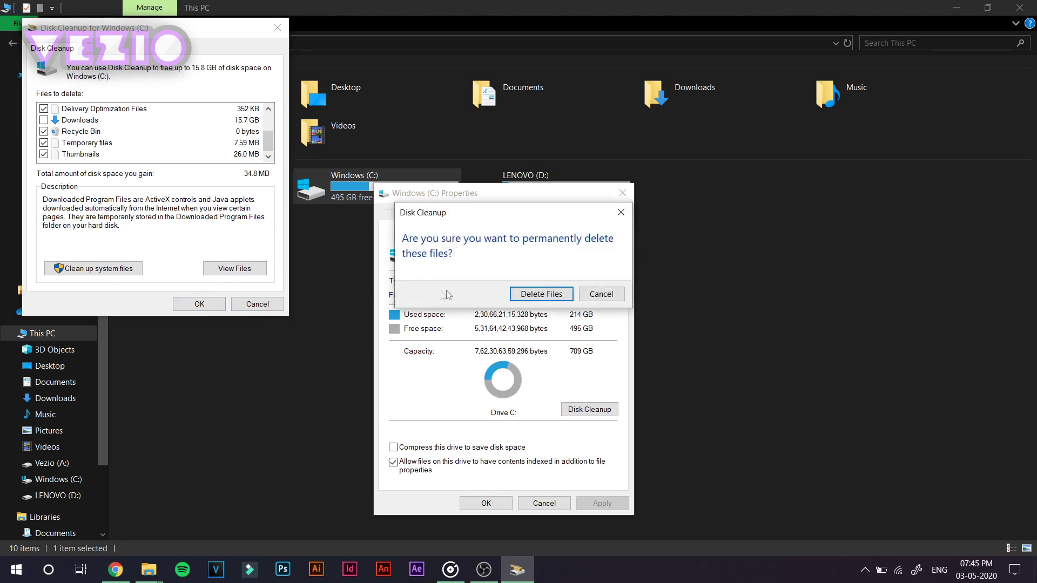
pyautogui.click(543, 295)
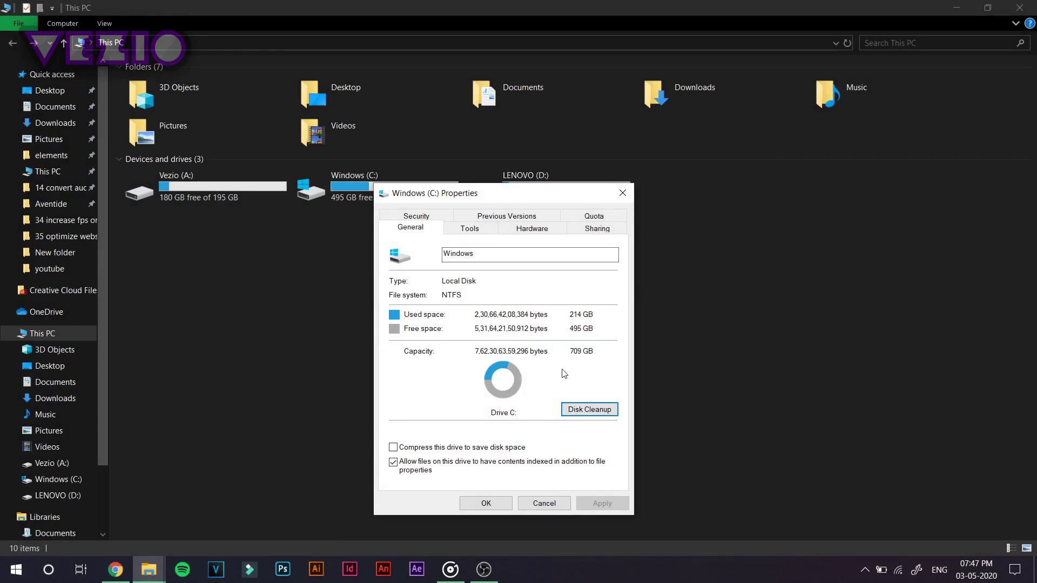
# - Run Error checking on Windows (C:) from the Tools tab and scan the drive
pyautogui.click(482, 231)
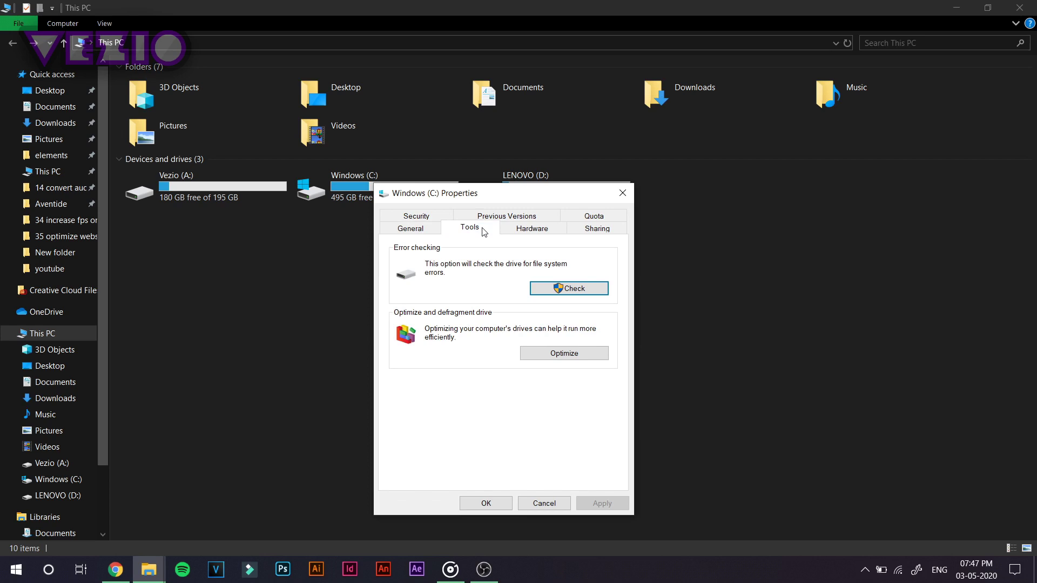
pyautogui.click(562, 292)
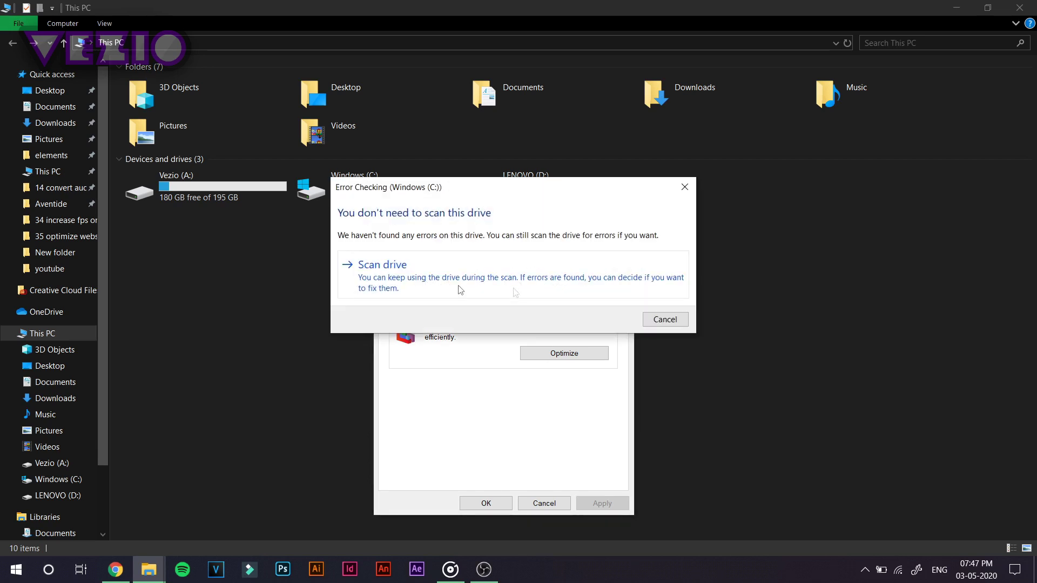
pyautogui.click(676, 279)
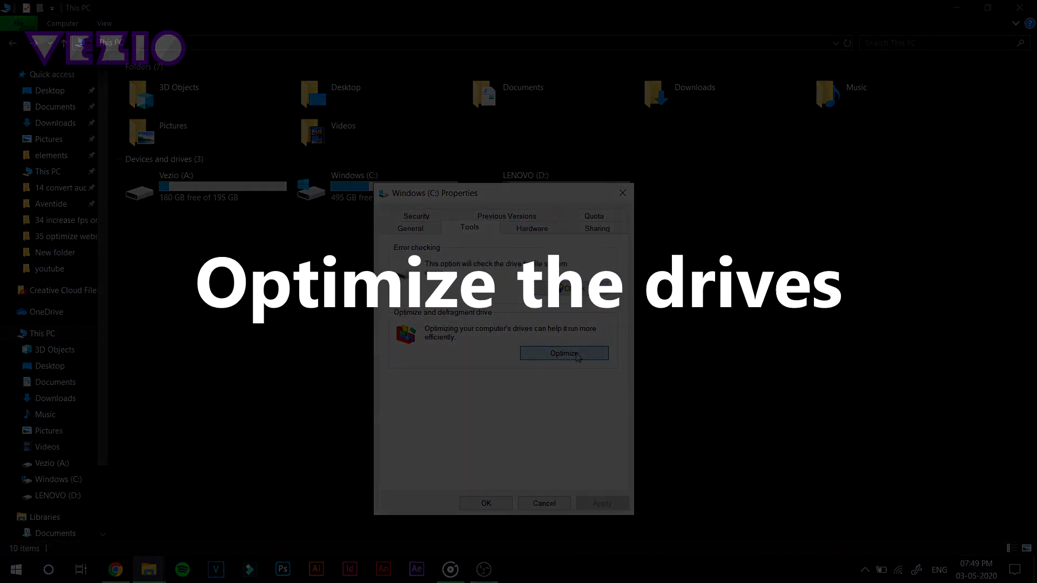
# - Start optimizing Windows (C:), stop it, then optimize Vezio (A:) to 0% fragmented
pyautogui.click(576, 357)
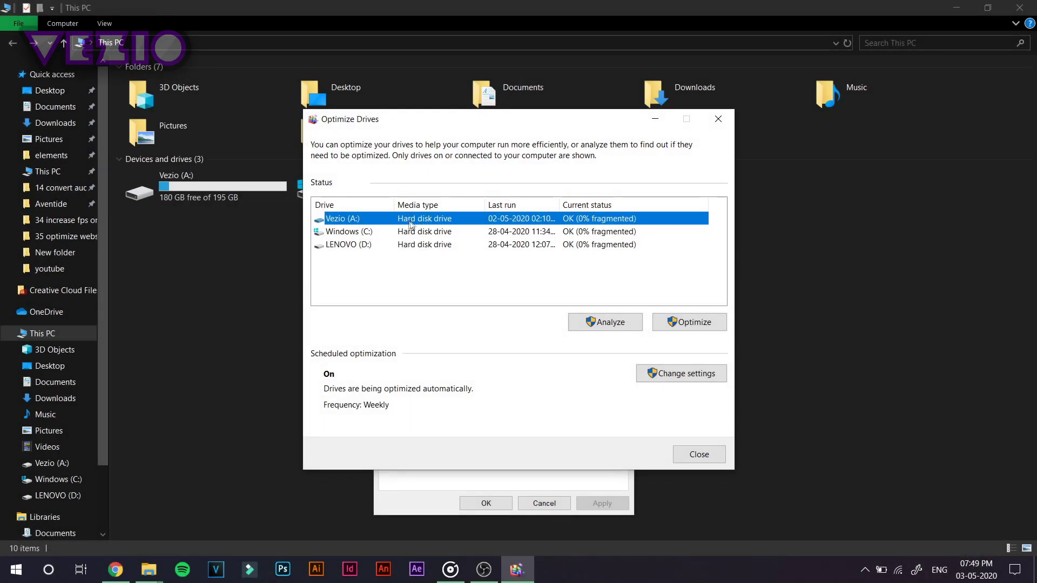
pyautogui.click(358, 231)
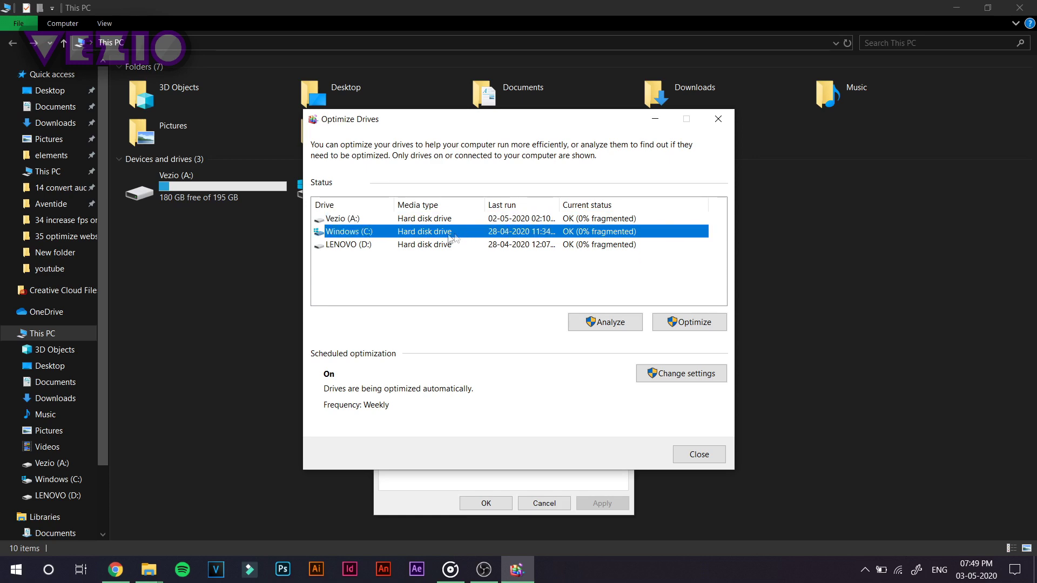
pyautogui.click(683, 331)
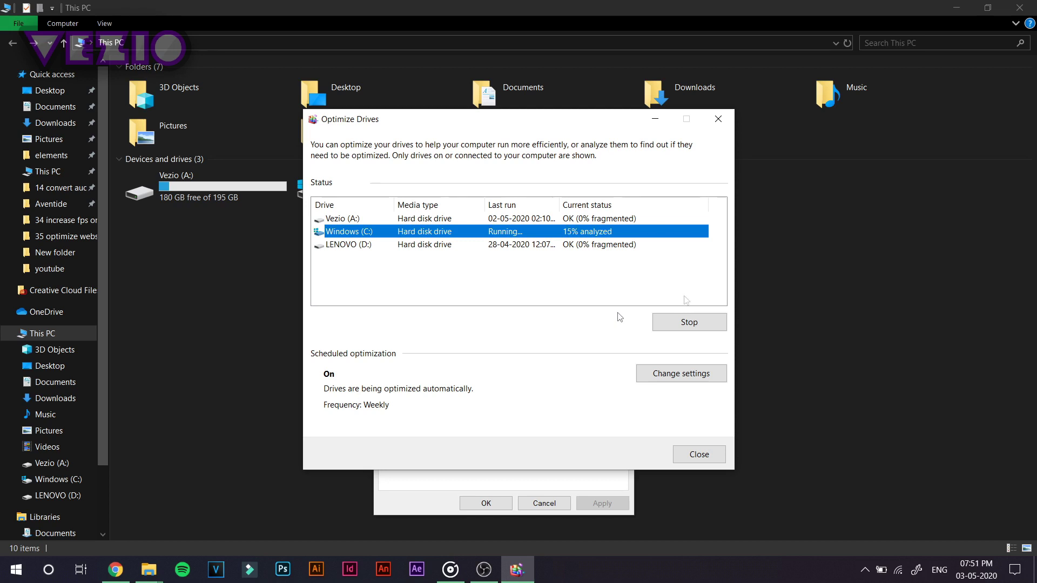
pyautogui.click(687, 322)
pyautogui.click(563, 219)
pyautogui.click(673, 328)
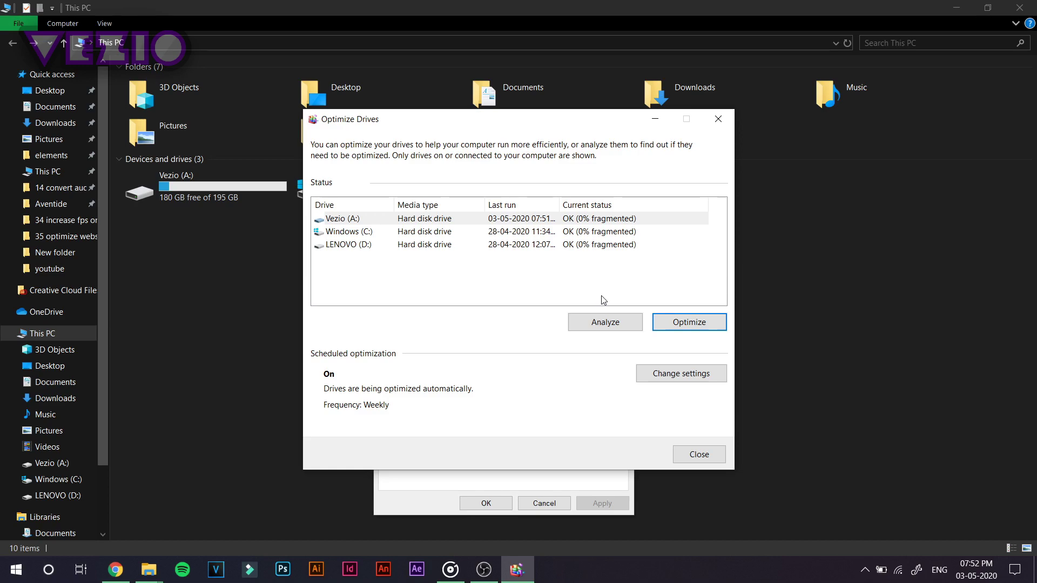
# - Close Optimize Drives and the C: Properties, show the desktop and open Start
pyautogui.click(699, 454)
pyautogui.click(504, 502)
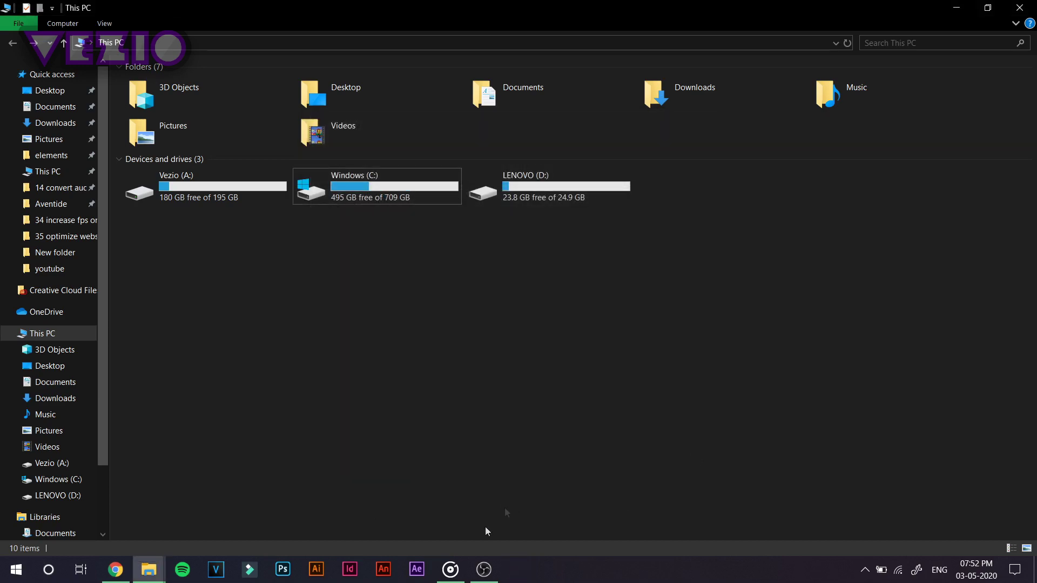
pyautogui.press('super+d')
pyautogui.click(16, 569)
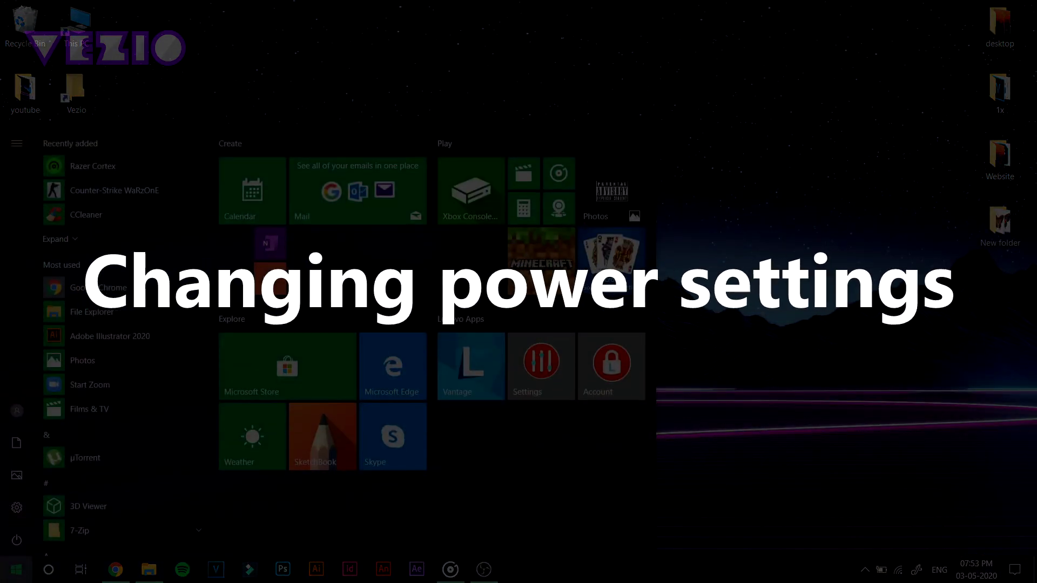
# - Open Control Panel, maximize it, and search for 'power' to list Power Options
pyautogui.write('con')
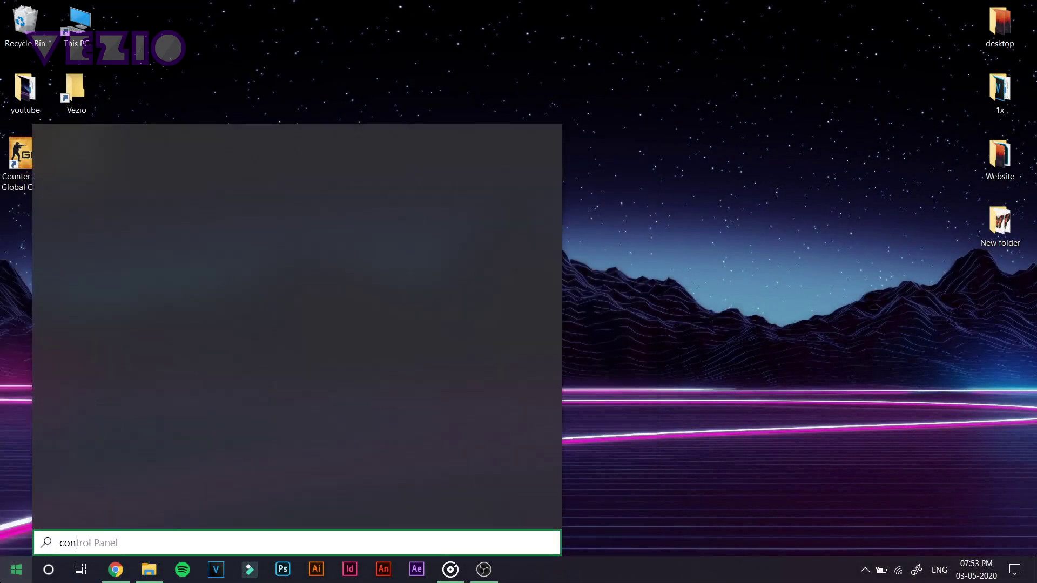
pyautogui.write('trol panel')
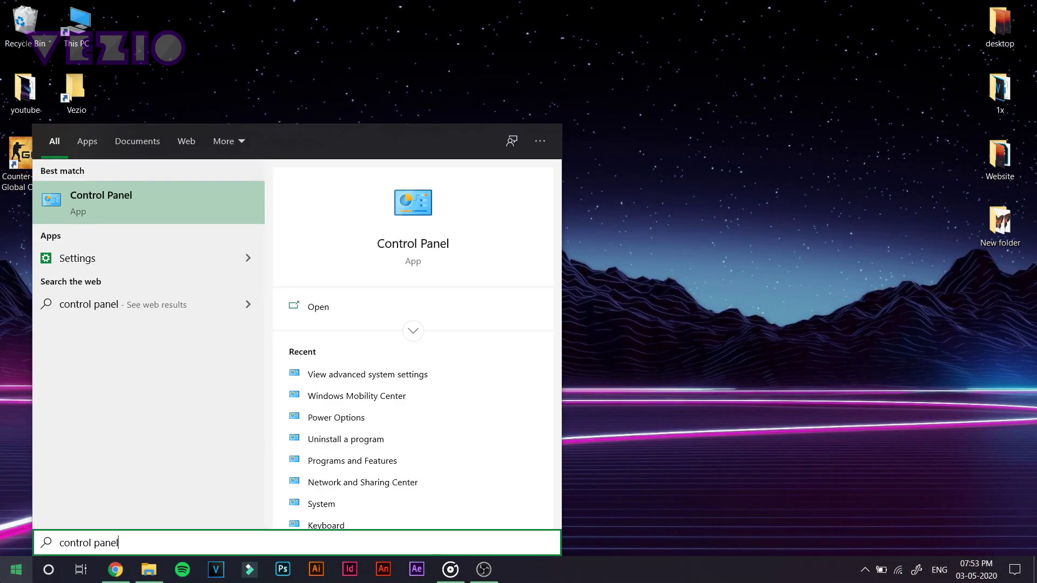
pyautogui.press('Return')
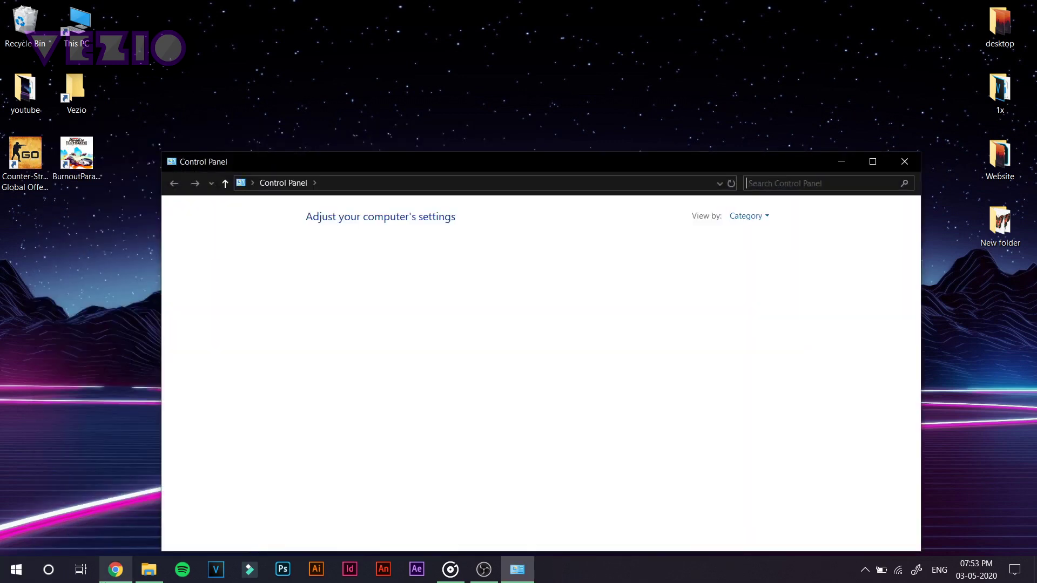
pyautogui.press('XF86AudioRaiseVolume')
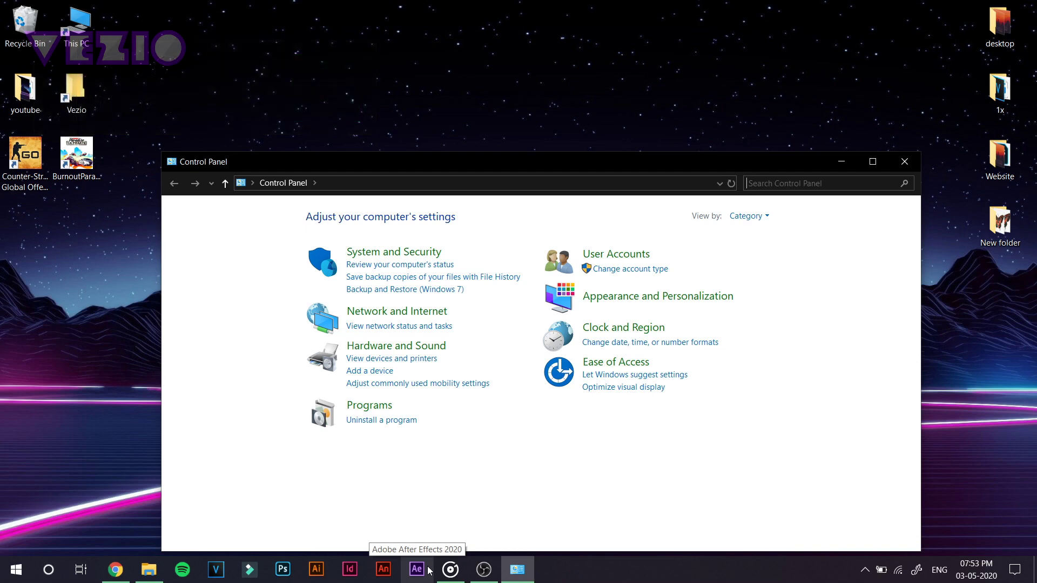
pyautogui.click(872, 161)
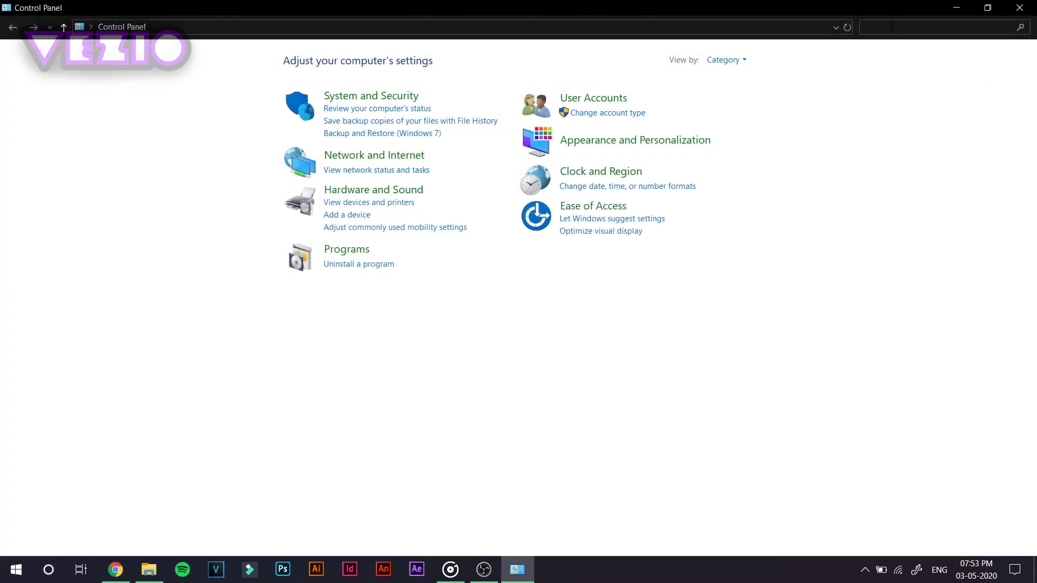
pyautogui.write('power')
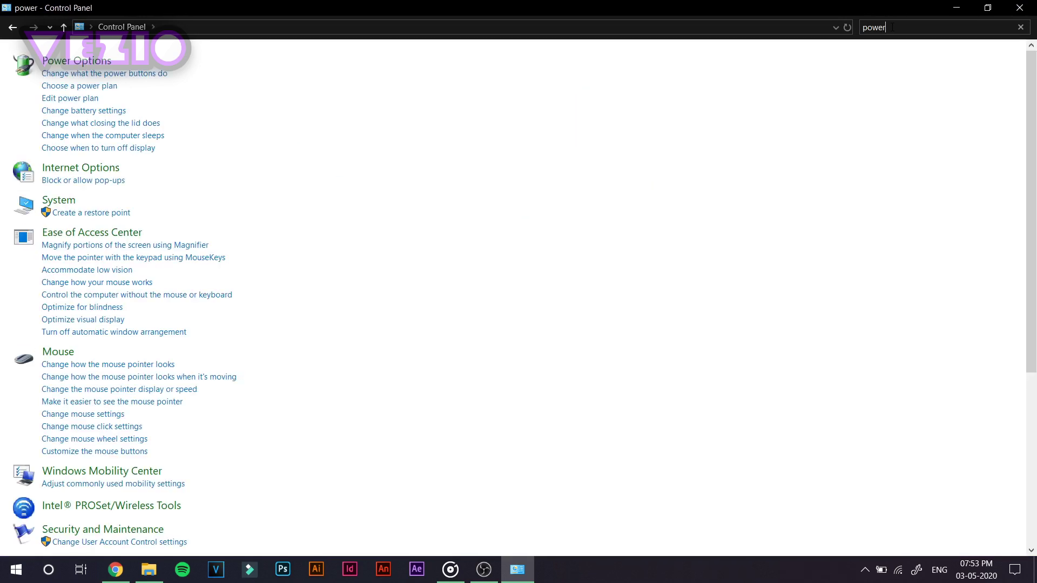
# - From Power Options, choose High performance in Mobility Center's Battery Status dropdown, then close Mobility Center
pyautogui.click(97, 61)
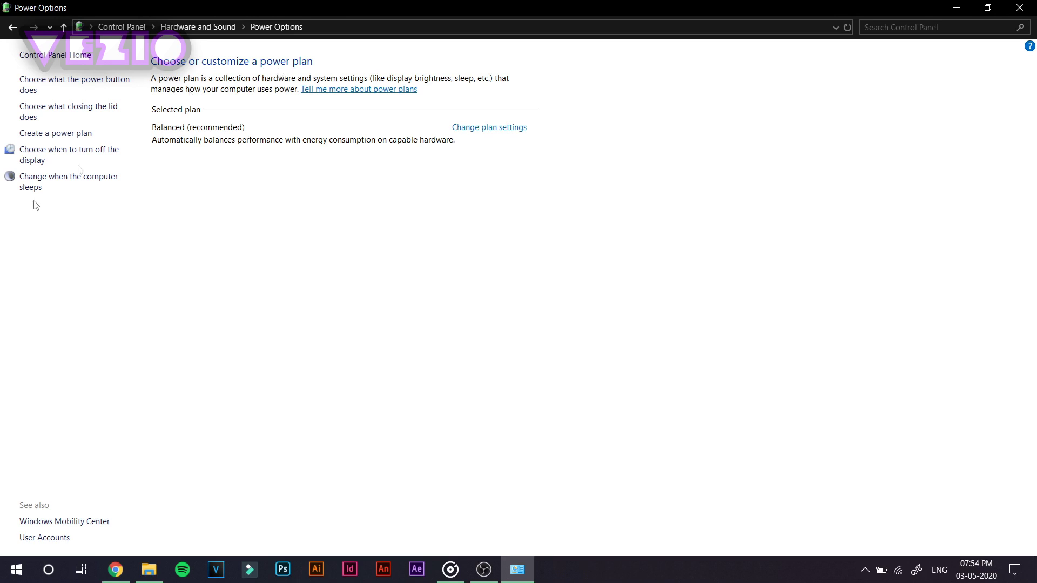
pyautogui.click(80, 521)
pyautogui.click(591, 249)
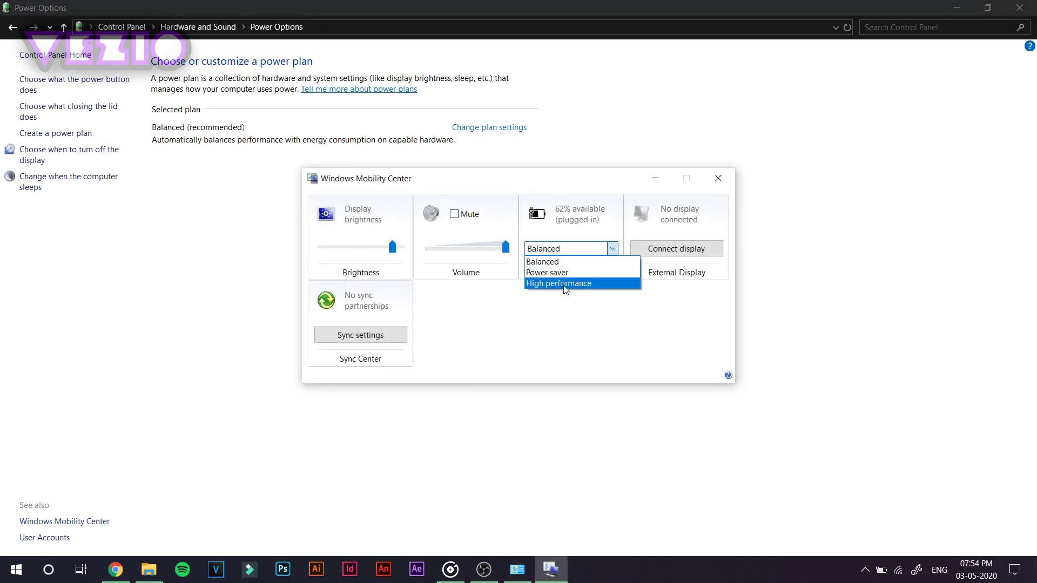
pyautogui.click(582, 285)
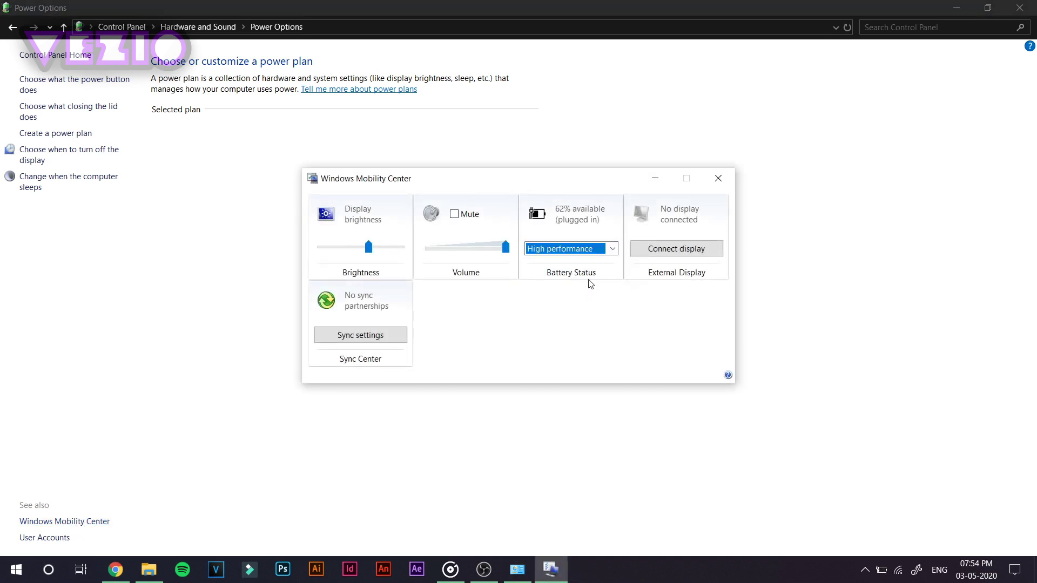
pyautogui.click(717, 180)
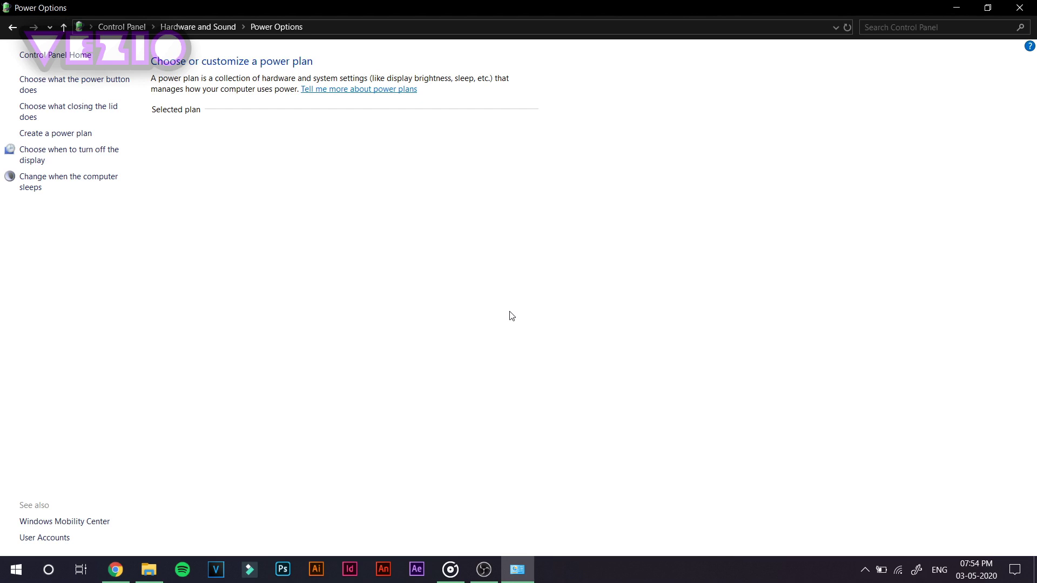
# - Set Performance Options visual effects to Adjust for best performance, applied and confirmed, via advanced system settings
pyautogui.click(950, 28)
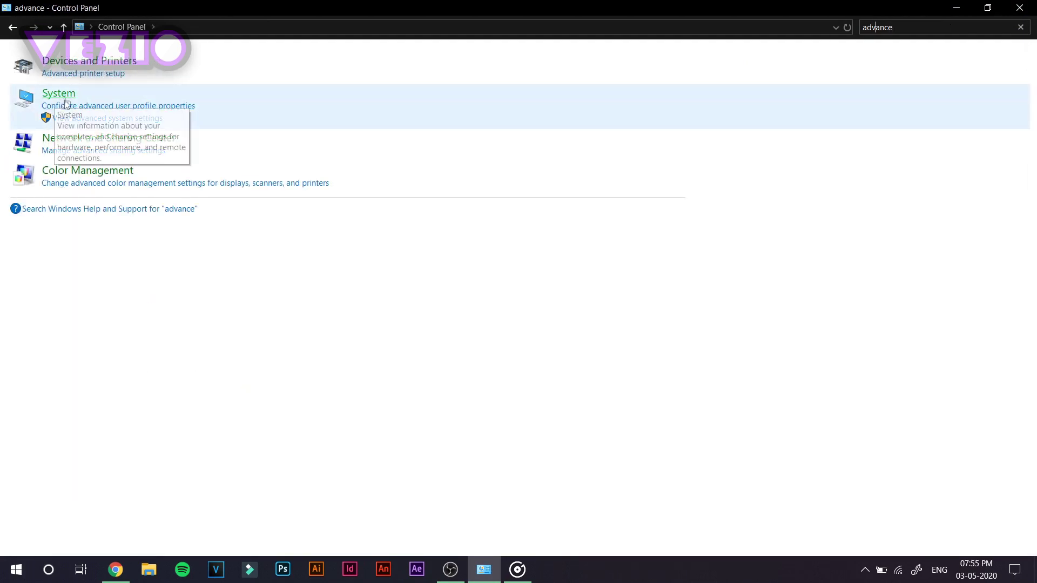
pyautogui.click(81, 119)
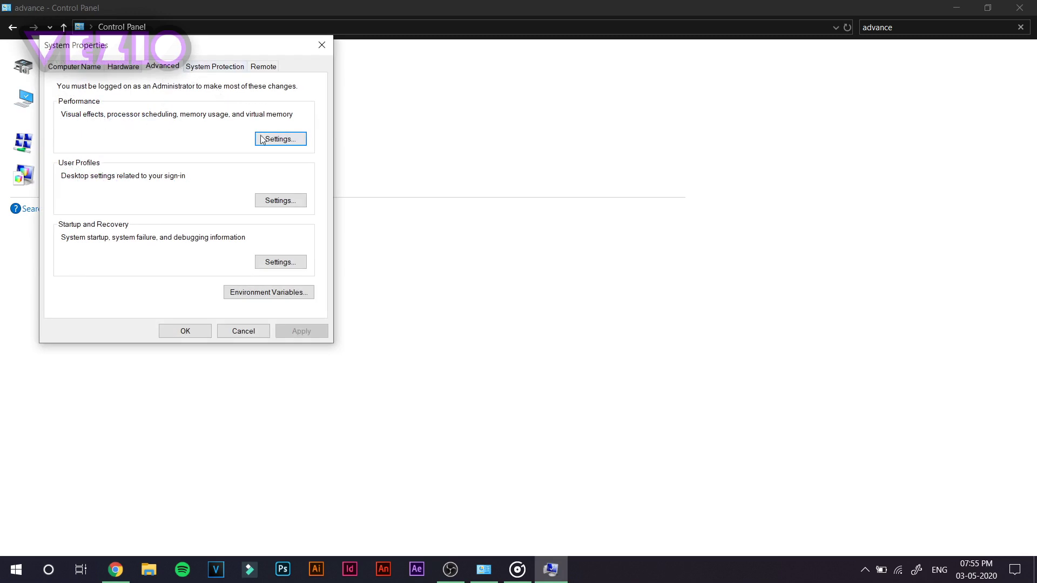
pyautogui.click(299, 140)
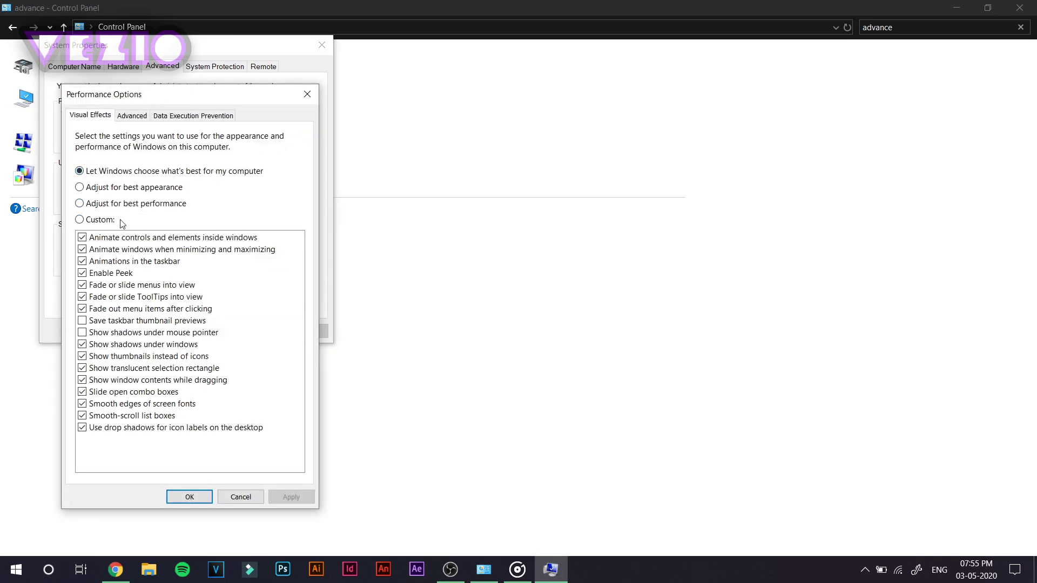
pyautogui.click(147, 208)
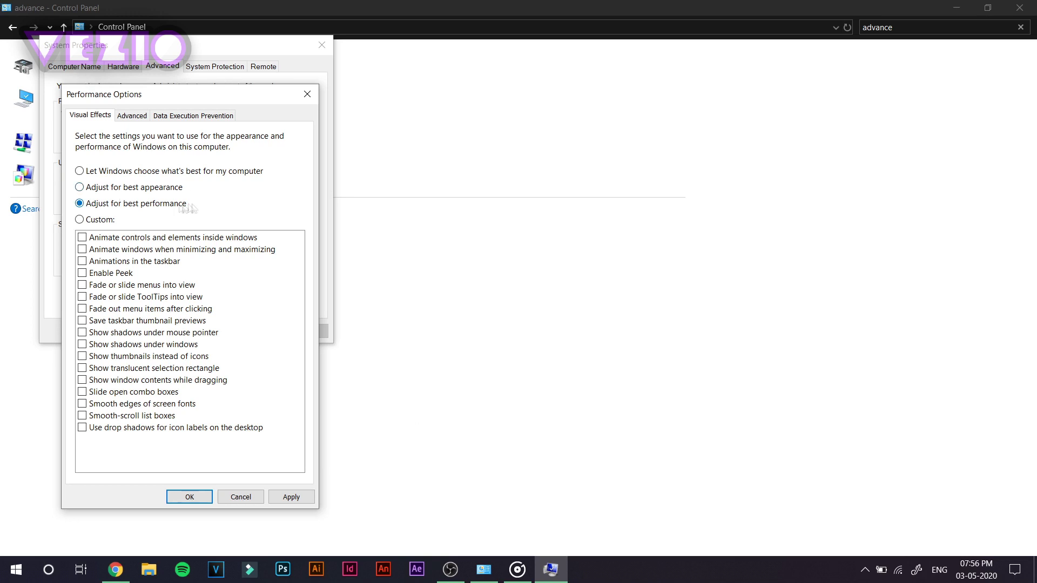
pyautogui.press('Up')
pyautogui.click(129, 206)
pyautogui.click(297, 500)
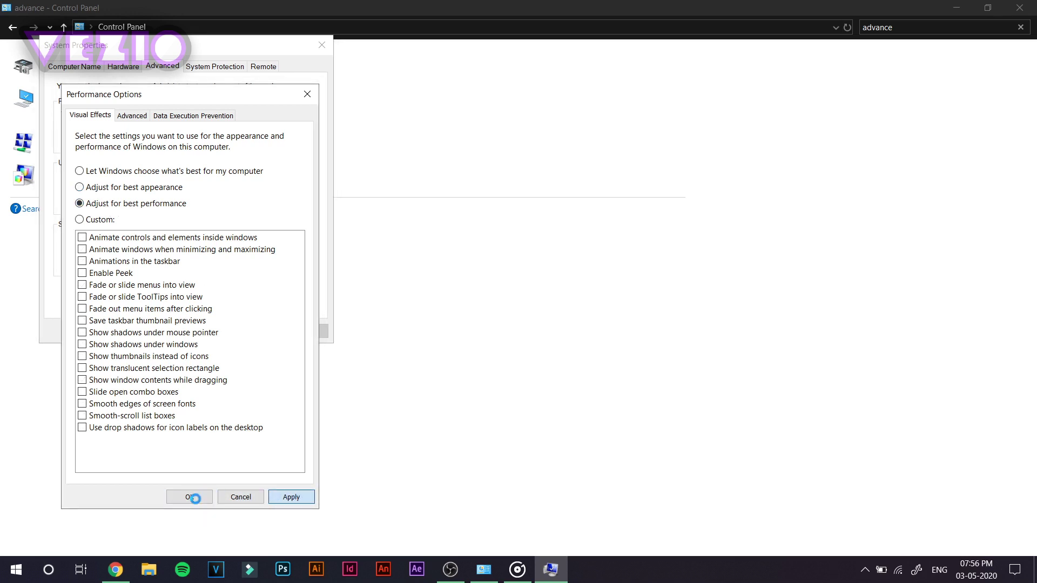
pyautogui.click(190, 497)
# - Close System Properties, load ccleaner.com in Chrome, and launch the installed CCleaner from Start
pyautogui.click(190, 334)
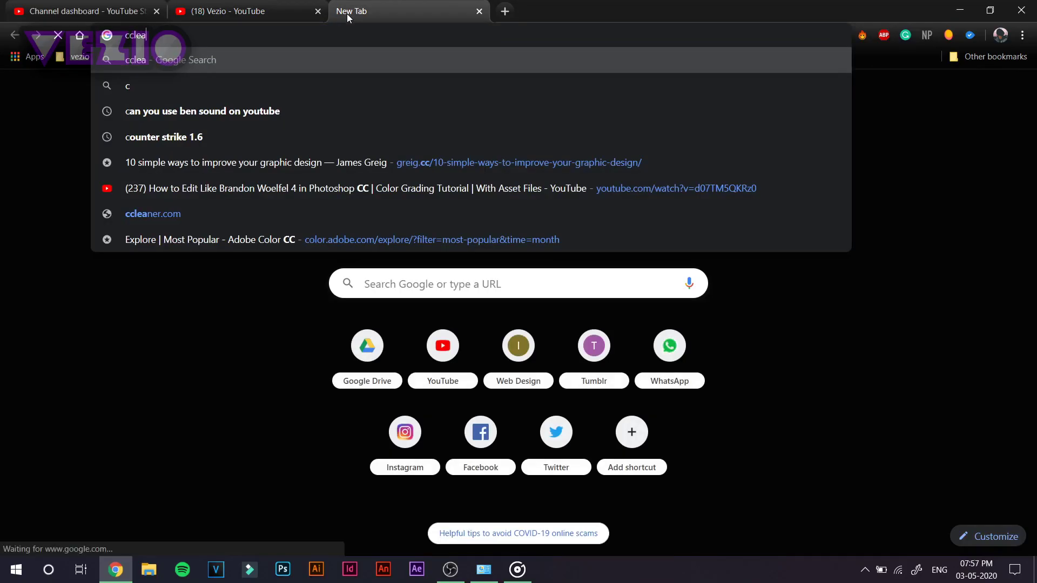
pyautogui.write('cleaner.com')
pyautogui.press('Return')
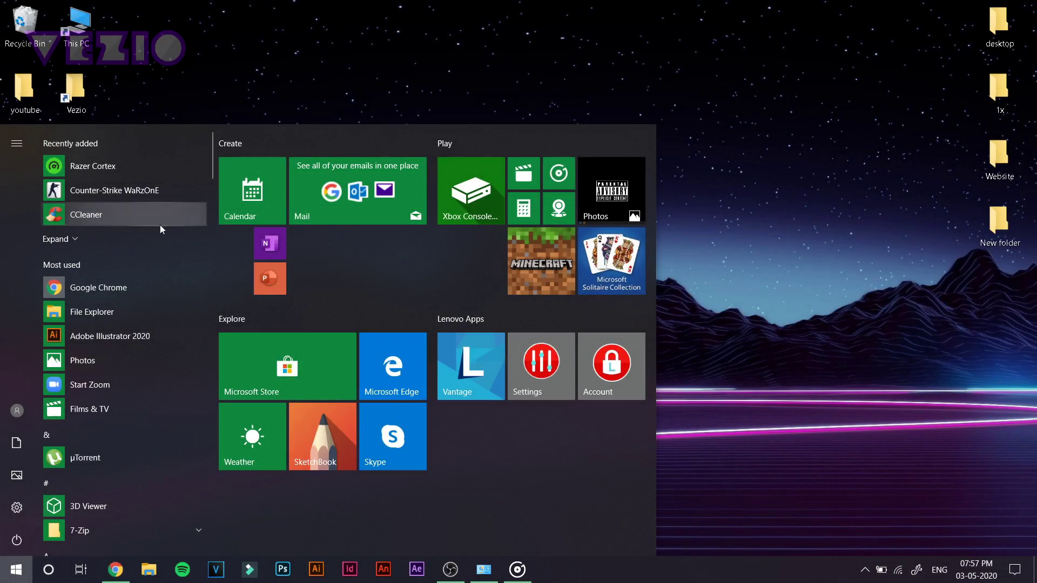
pyautogui.click(85, 222)
pyautogui.moveTo(115, 569)
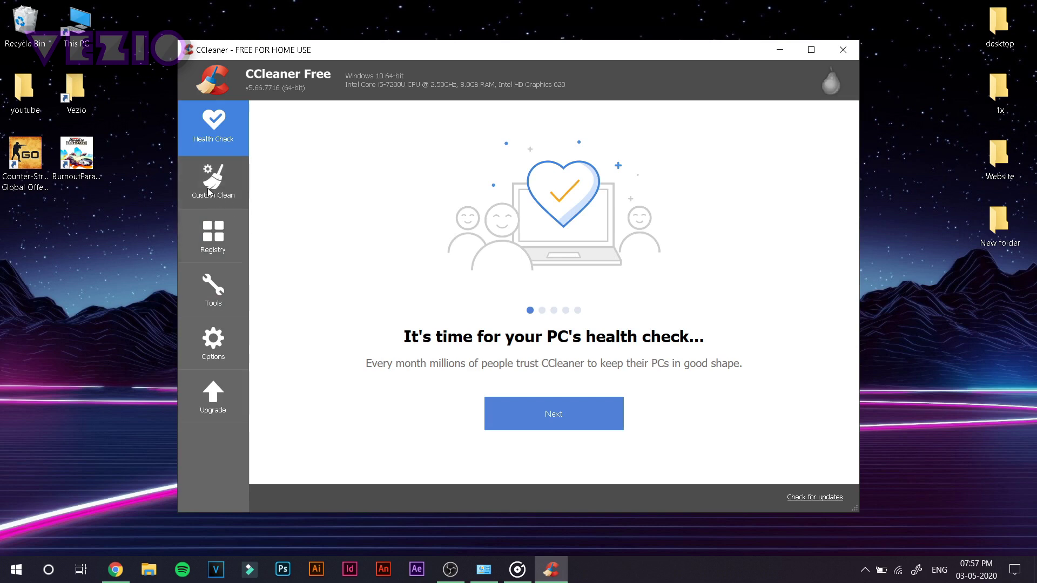
# - Open Custom Clean and review the ticked Edge, Internet Explorer, Windows Explorer and System items
pyautogui.click(222, 187)
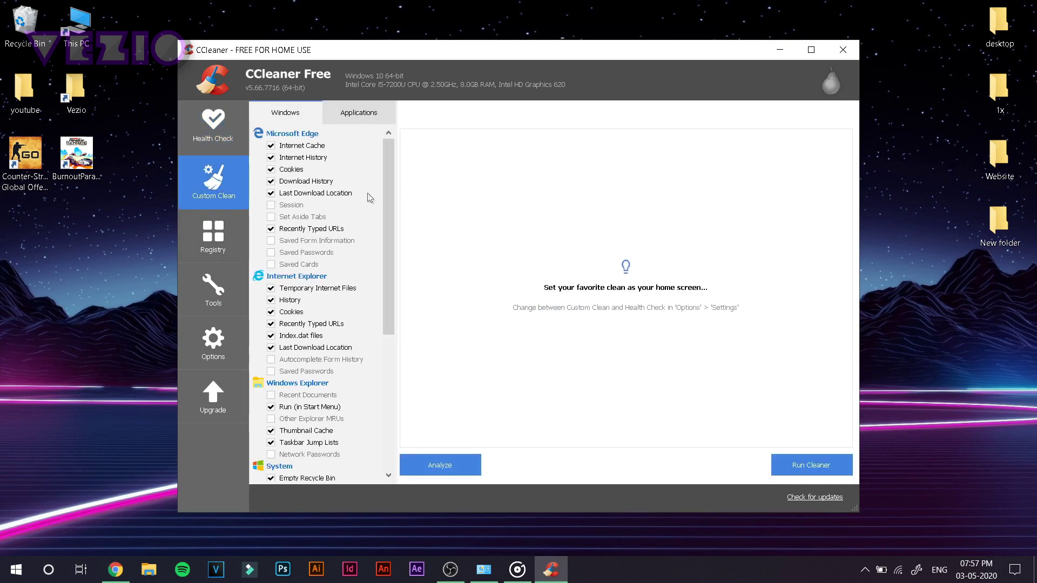
pyautogui.scroll(-1, 370, 197)
pyautogui.scroll(1, 412, 342)
pyautogui.scroll(-7, 405, 400)
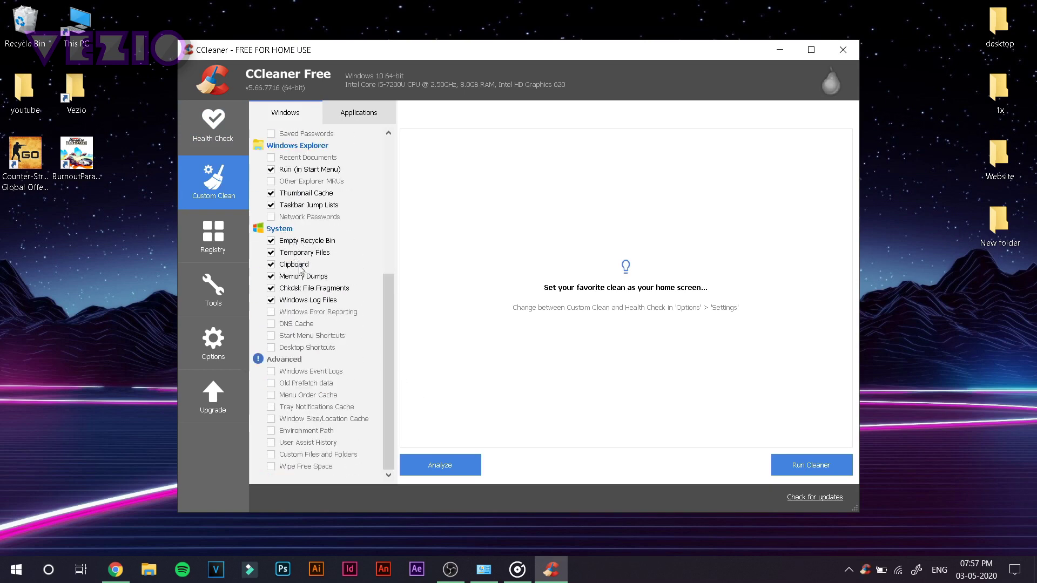
pyautogui.scroll(5, 384, 360)
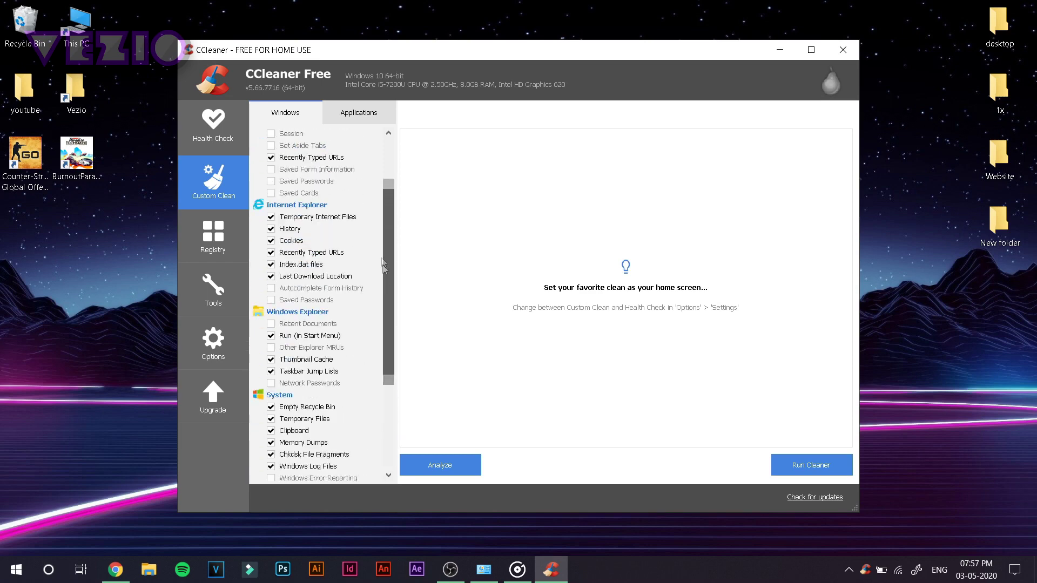
pyautogui.scroll(2, 340, 299)
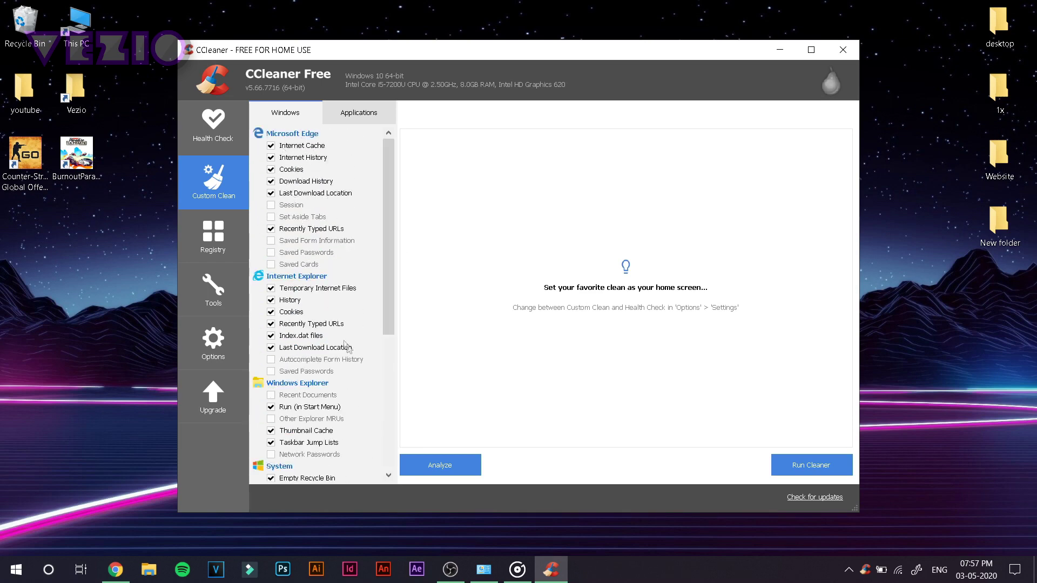
pyautogui.moveTo(386, 281); pyautogui.dragTo(387, 348)
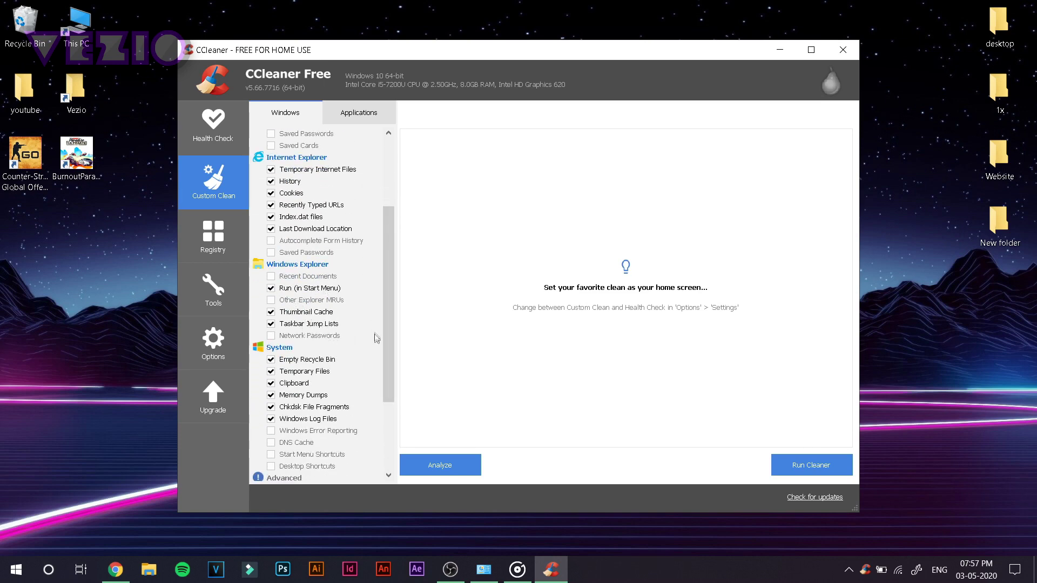
pyautogui.click(392, 419)
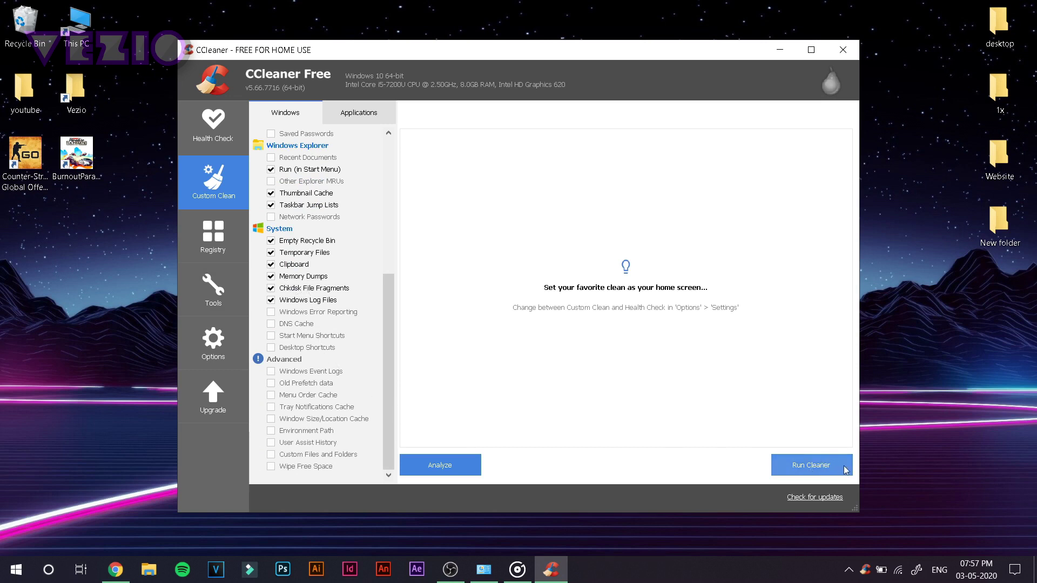
# - Run the cleaner, confirm deletion and continue without closing Chrome, removing about 2,183 MB
pyautogui.click(811, 470)
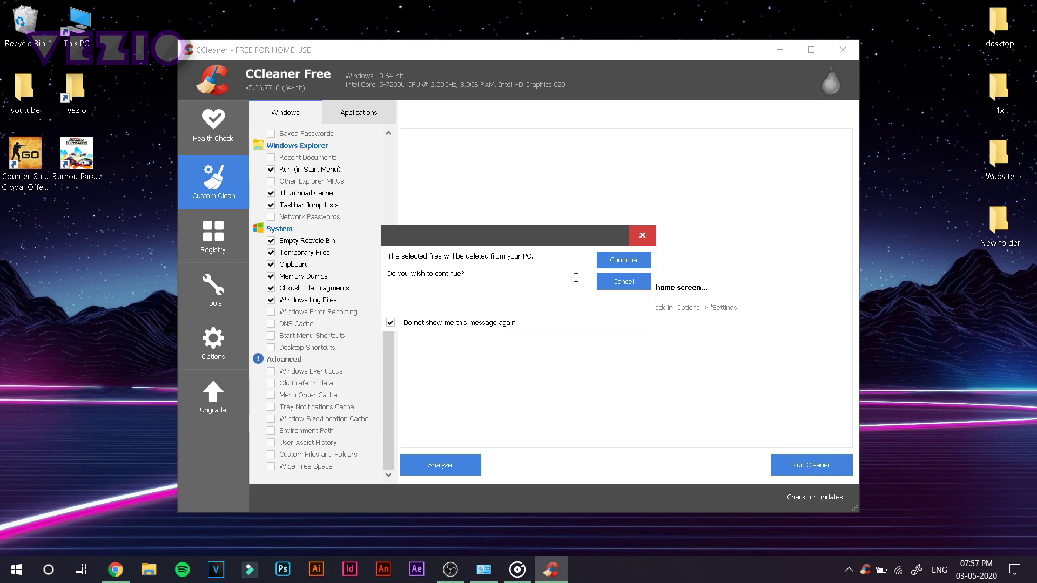
pyautogui.click(615, 263)
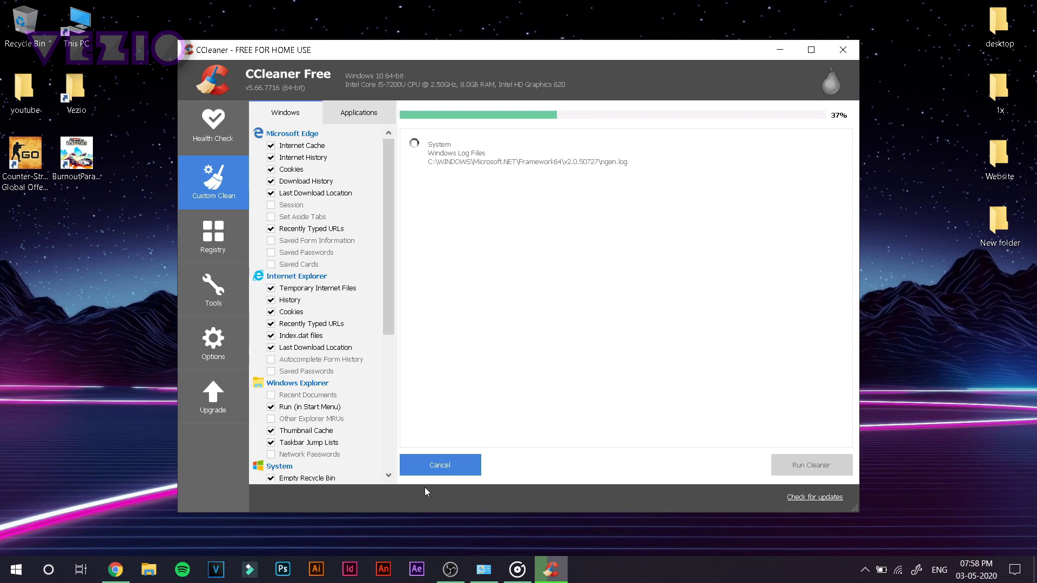
pyautogui.click(616, 261)
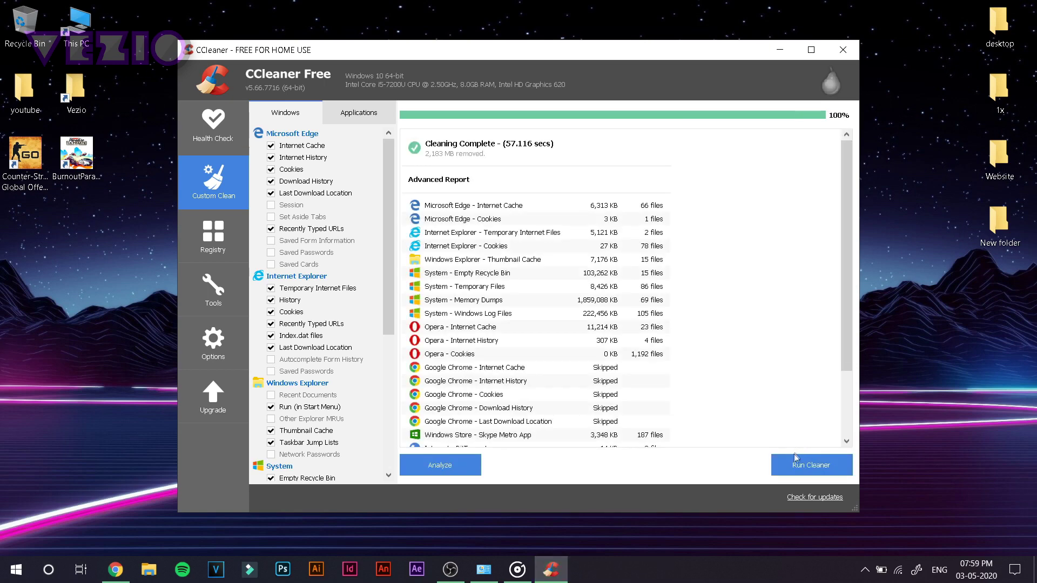
# - Close the CCleaner window to return to the desktop
pyautogui.click(837, 49)
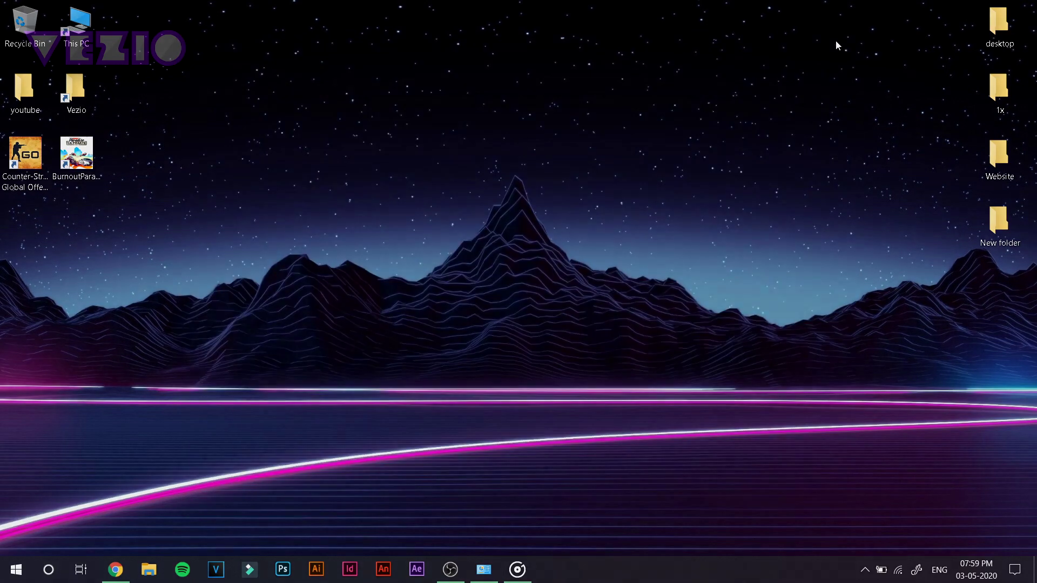